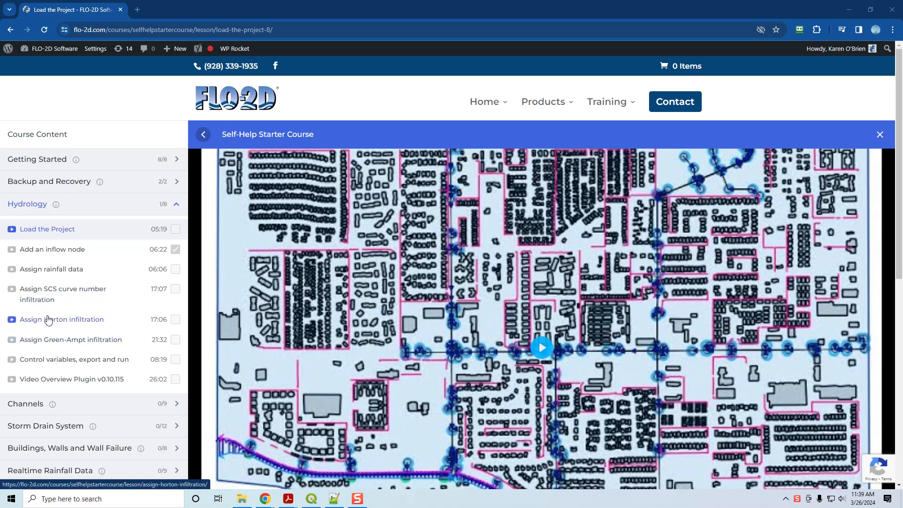
Switch to QGIS and set the Curve Number Generator's land cover, impervious surface and soils outputs to temporary files.
left_click(848, 10)
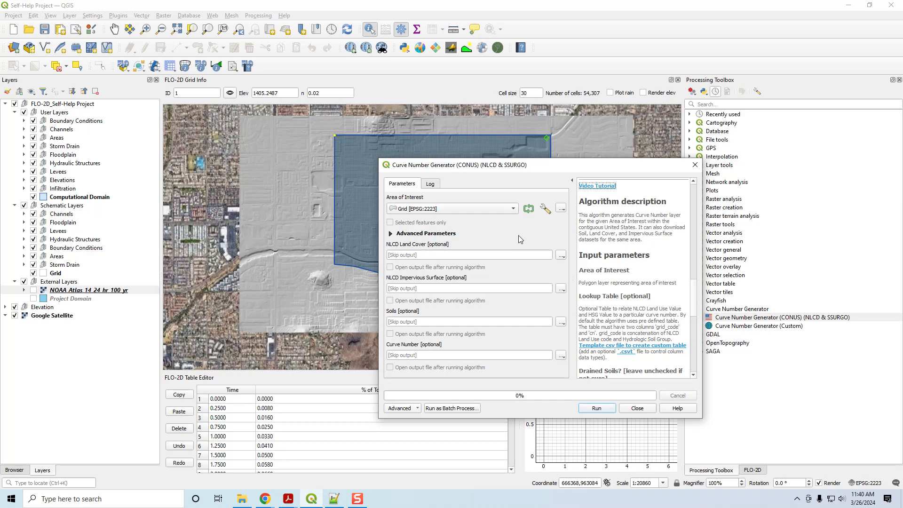
left_click(561, 254)
left_click(576, 276)
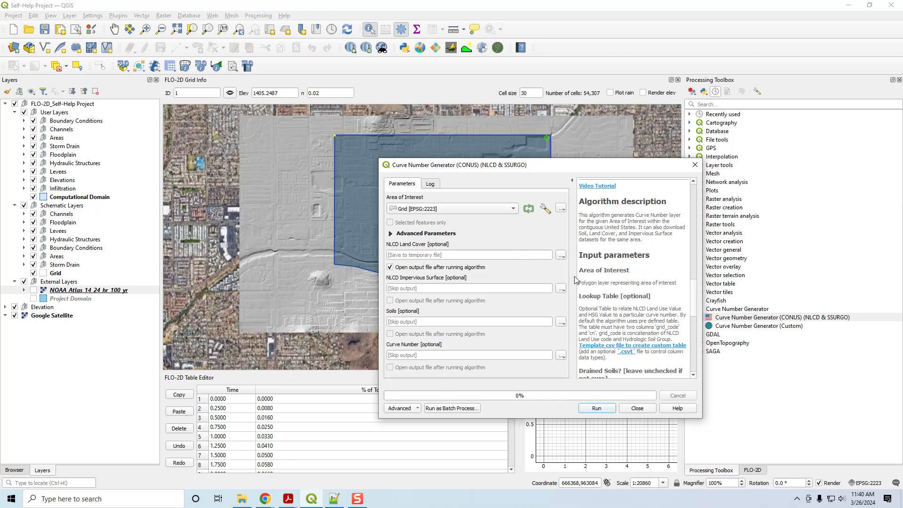
left_click(561, 289)
left_click(564, 310)
left_click(560, 323)
left_click(562, 343)
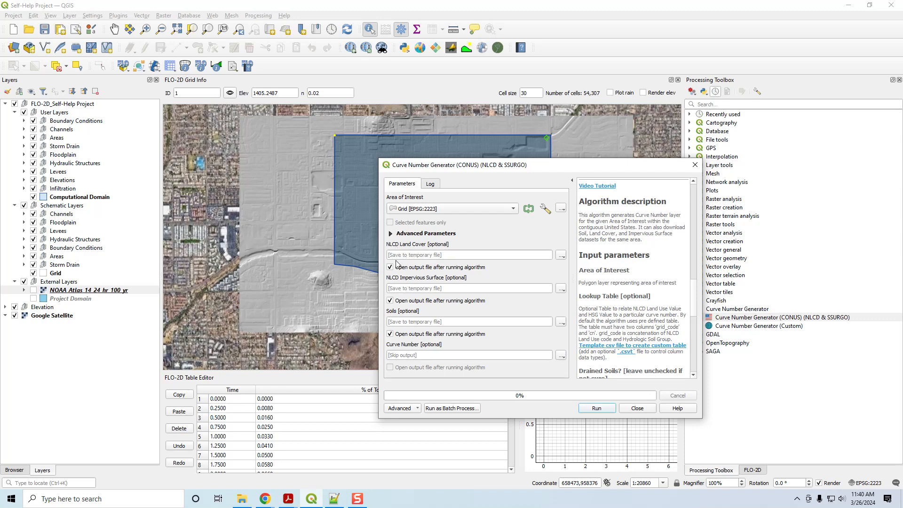
left_click(561, 255)
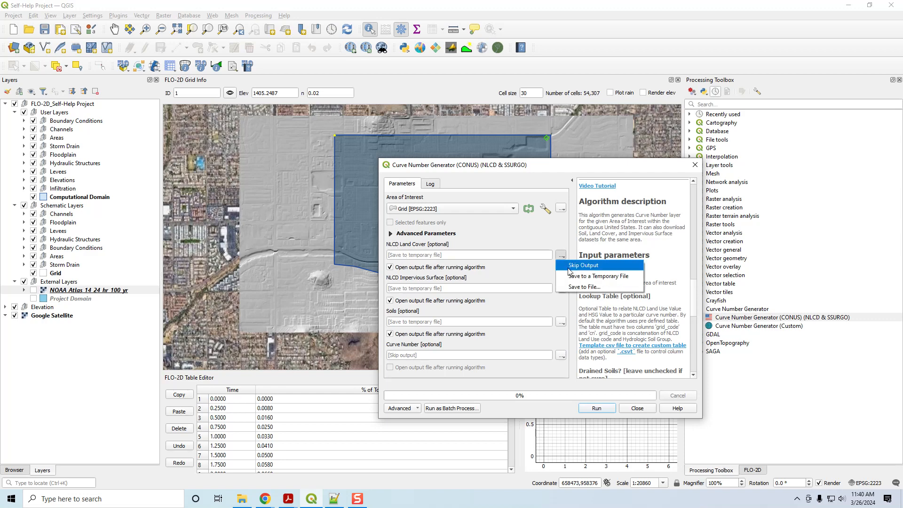
left_click(557, 234)
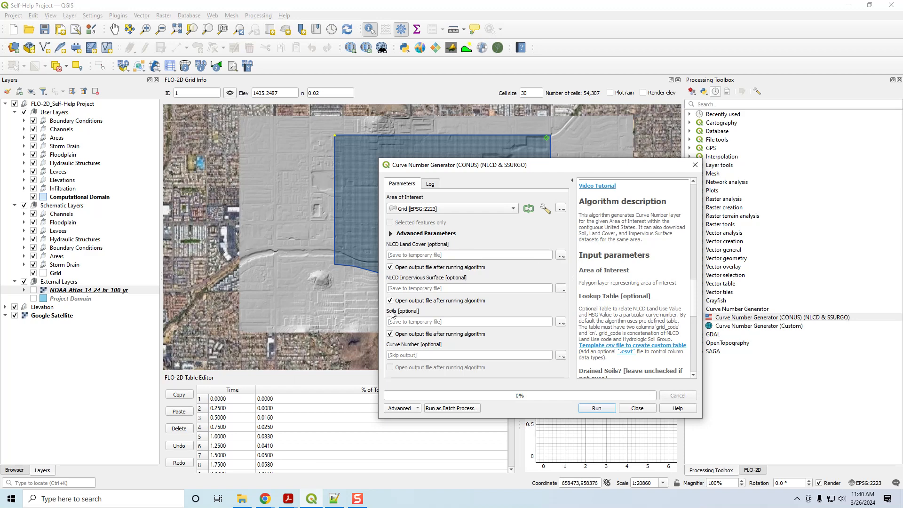
Set the curve number output to CurveNumber.shp in the Hydrology folder, run the generator and close its dialog.
left_click(561, 357)
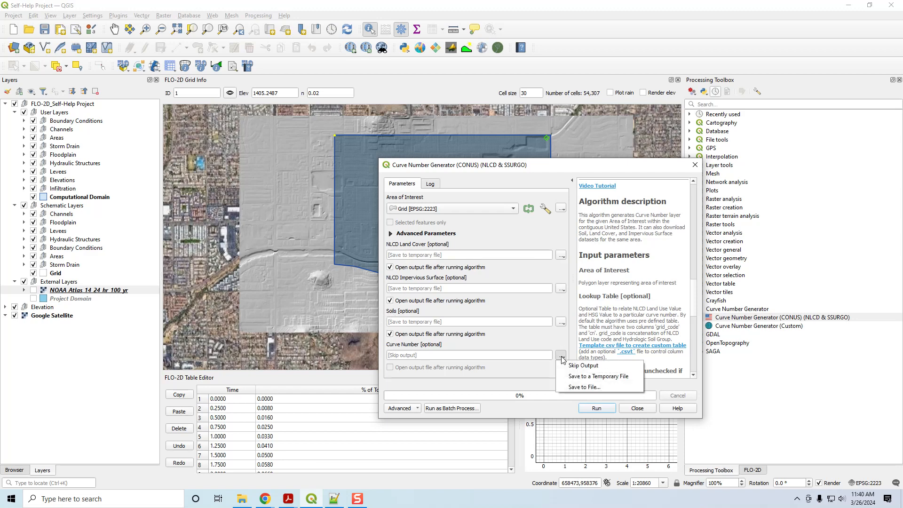
left_click(566, 389)
left_click(553, 238)
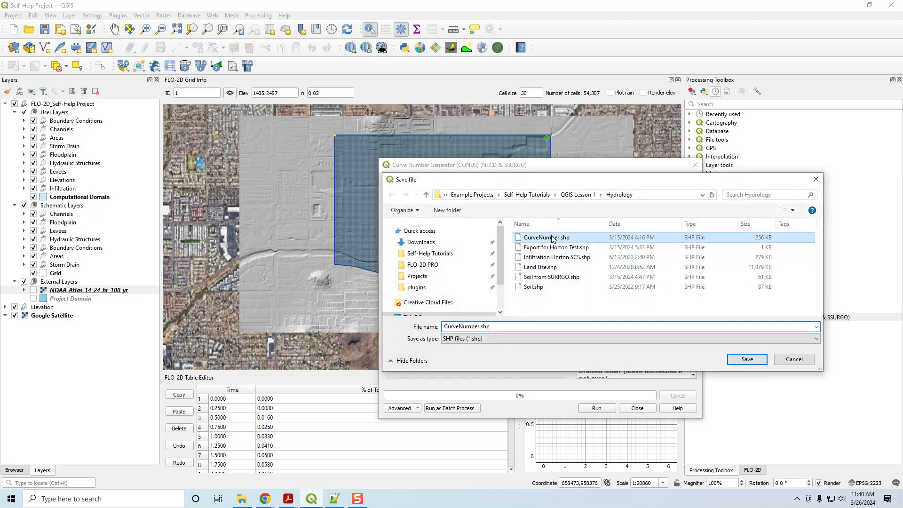
left_click(745, 360)
left_click(475, 254)
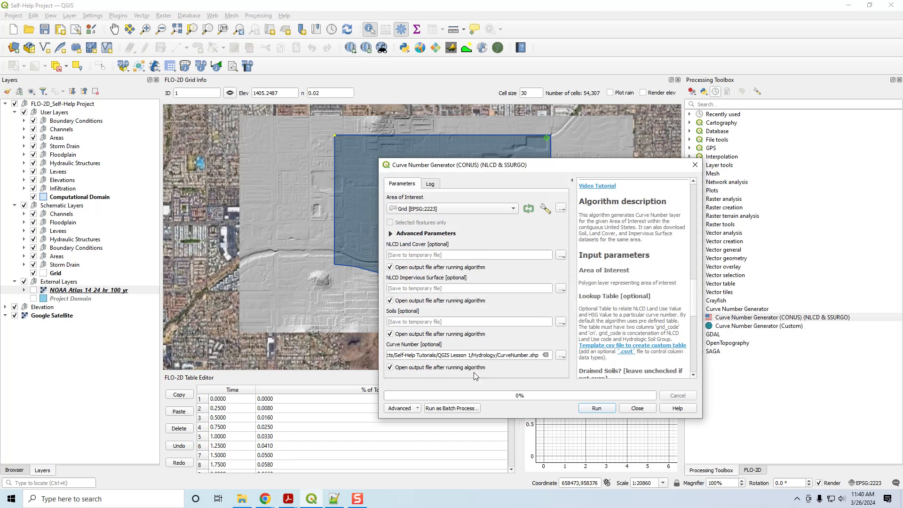
left_click(595, 409)
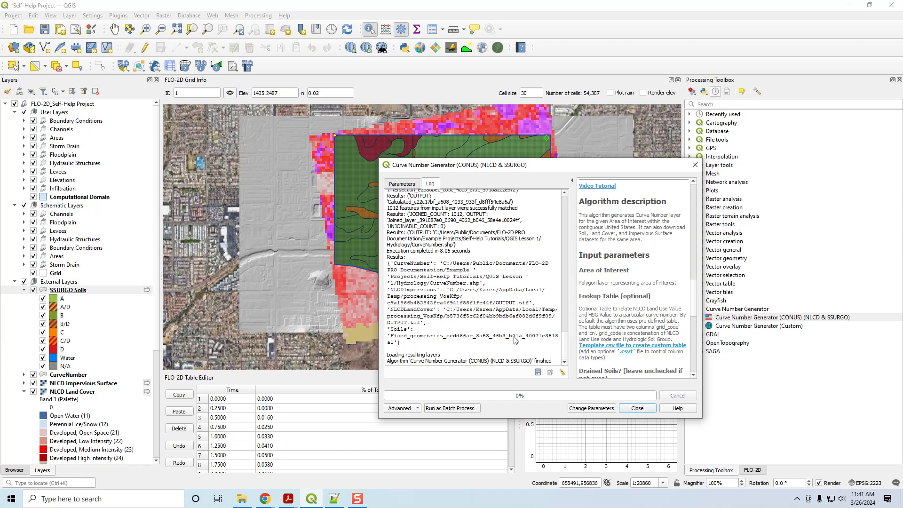
left_click(634, 409)
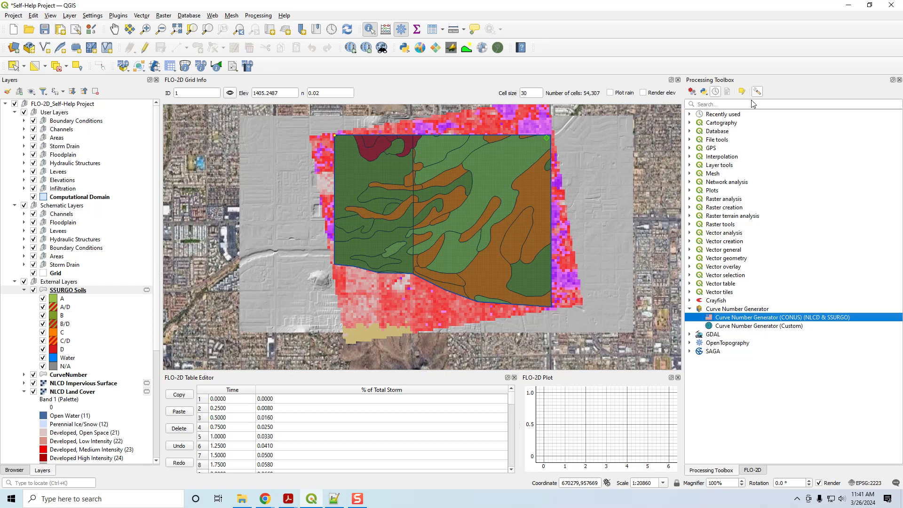
Display the FLO-2D tools in place of the Processing Toolbox.
left_click(753, 469)
left_click(725, 471)
left_click(761, 470)
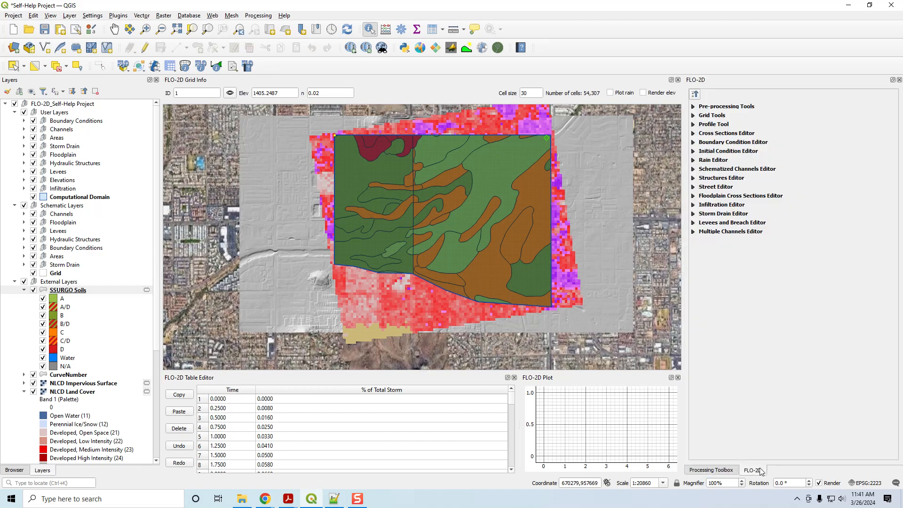
left_click(732, 471)
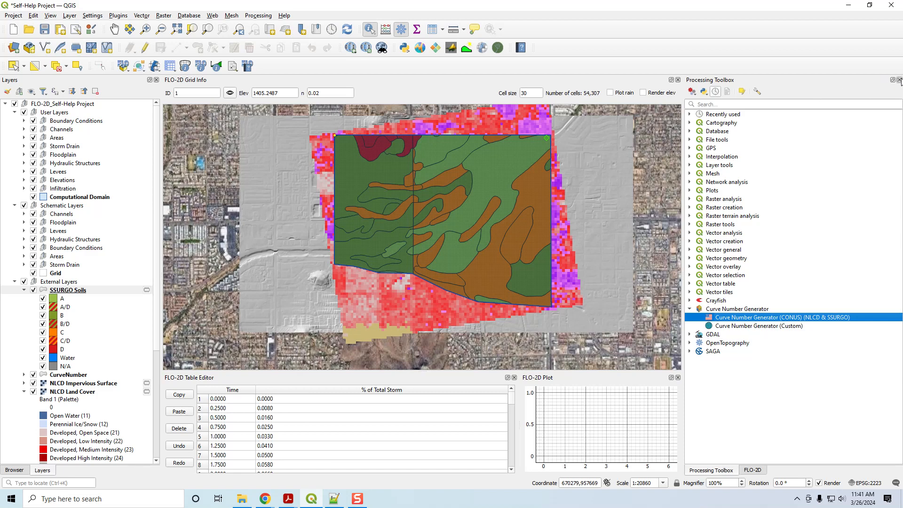
left_click(751, 470)
Collapse the legends of the SSURGO Soils and NLCD Land Cover layers.
scroll(42, 306, "down", 6)
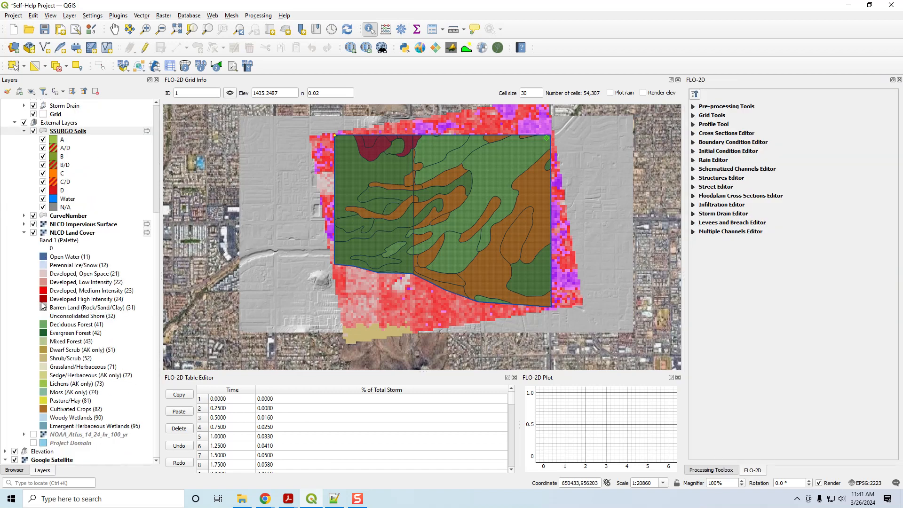
left_click(24, 131)
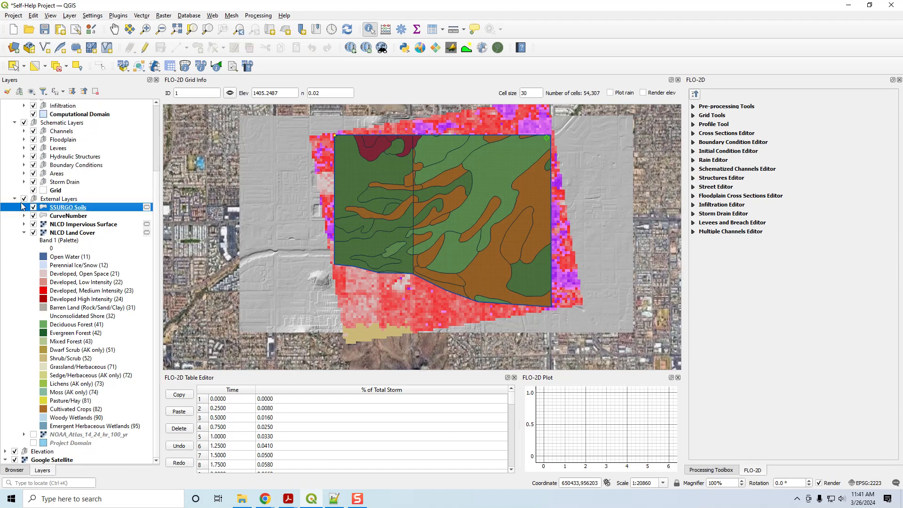
left_click(24, 233)
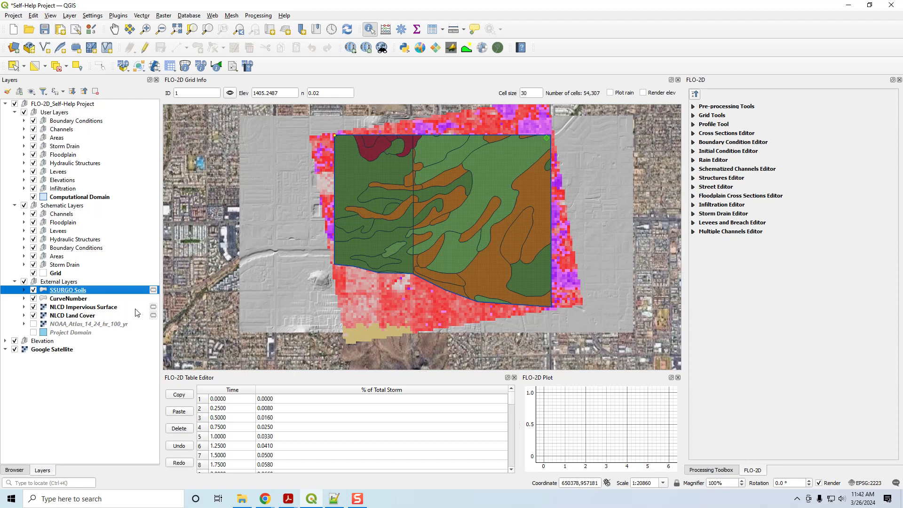
Hide the CurveNumber and SSURGO Soils layers and review the NLCD Impervious Surface legend, leaving it collapsed.
left_click(33, 298)
left_click(33, 290)
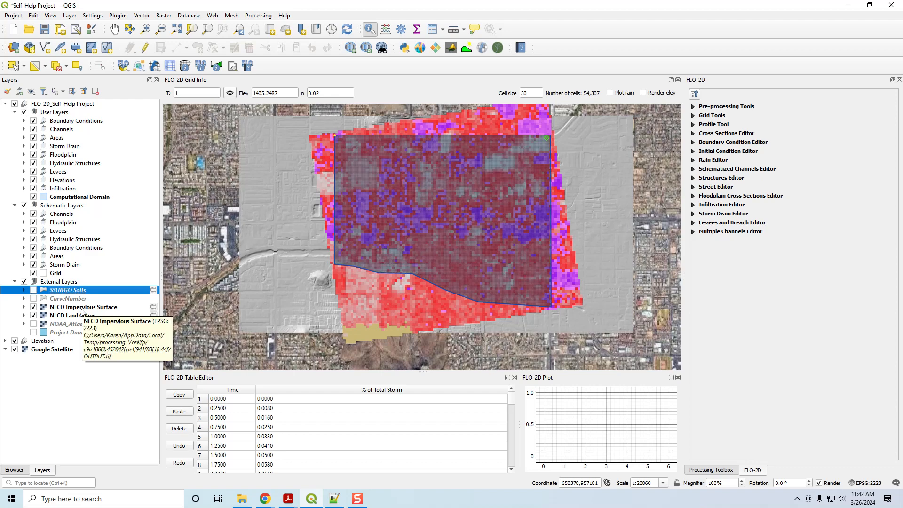
left_click(24, 307)
scroll(81, 397, "down", 20)
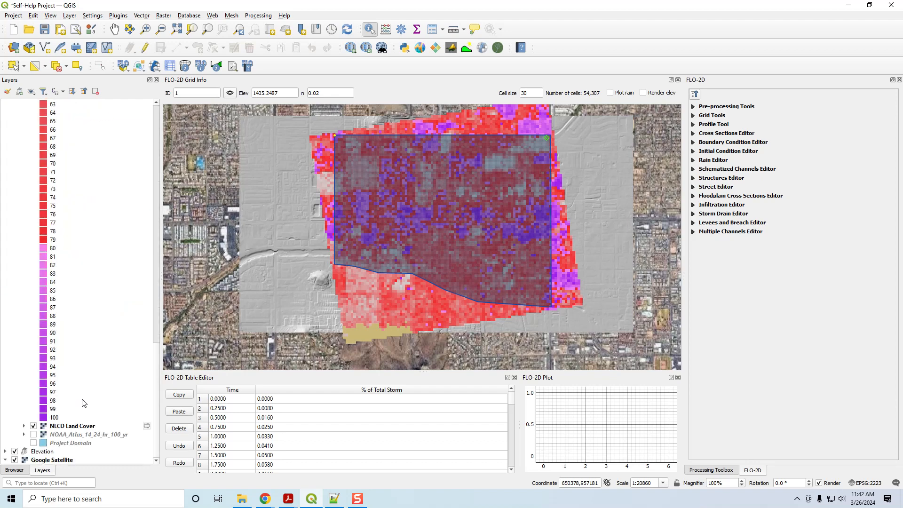
scroll(82, 403, "up", 20)
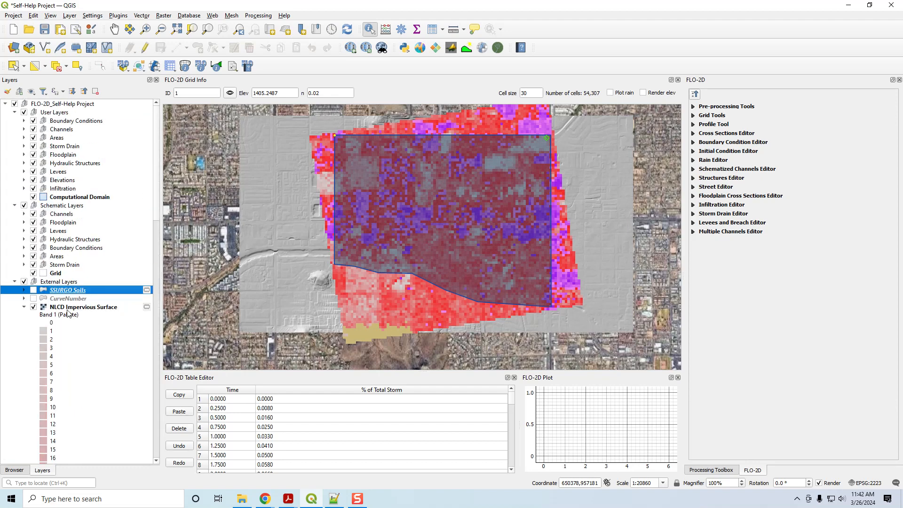
left_click(24, 307)
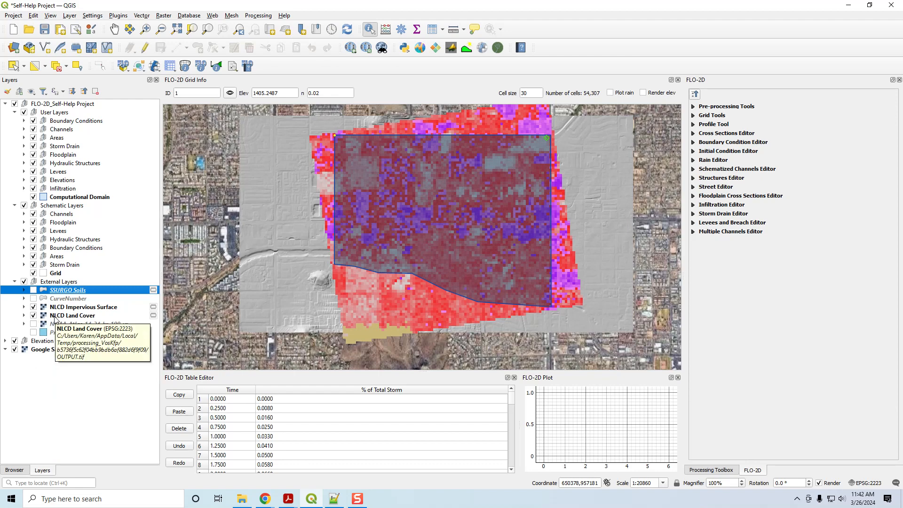
Expand the NLCD Land Cover legend and hide the NLCD Impervious Surface layer to view the land cover classes.
left_click(24, 315)
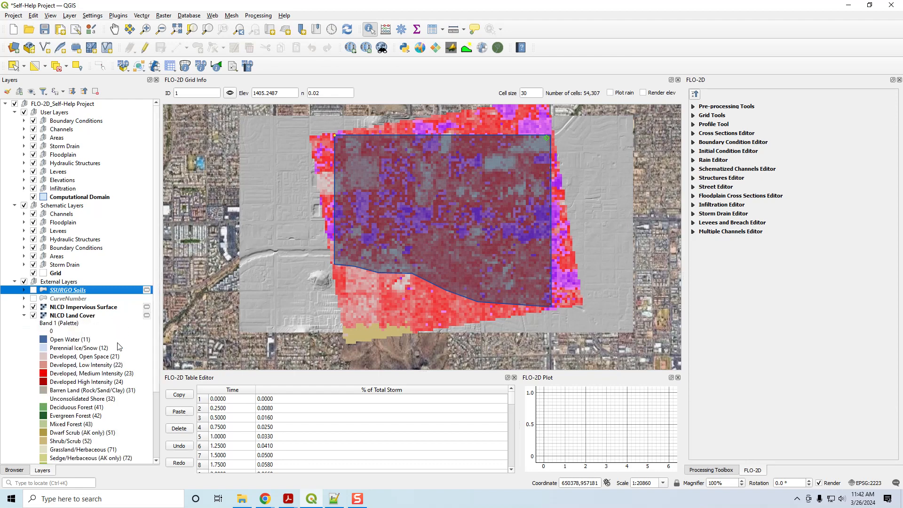
scroll(119, 346, "down", 3)
scroll(33, 287, "up", 3)
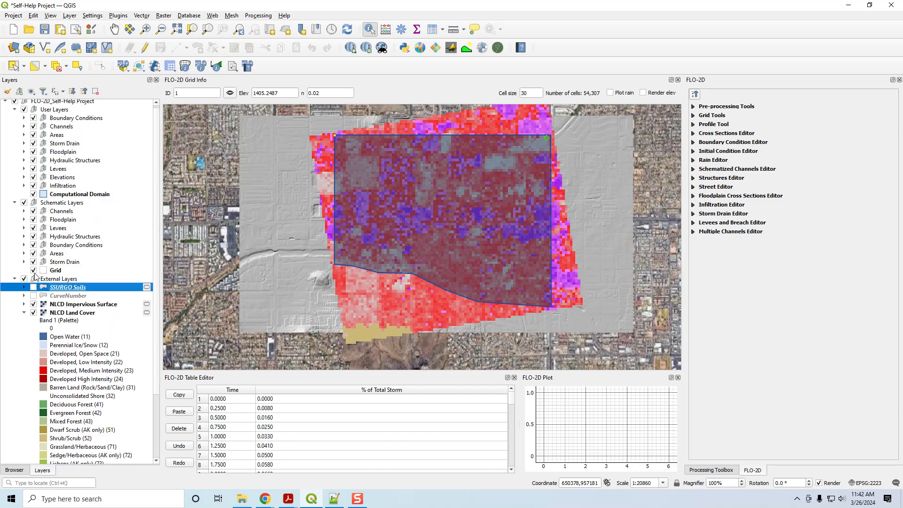
left_click(33, 304)
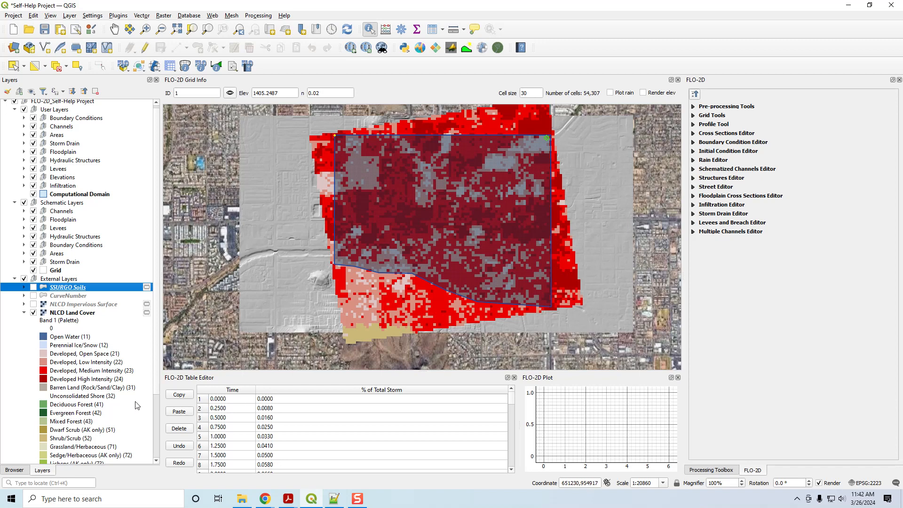
scroll(136, 407, "down", 3)
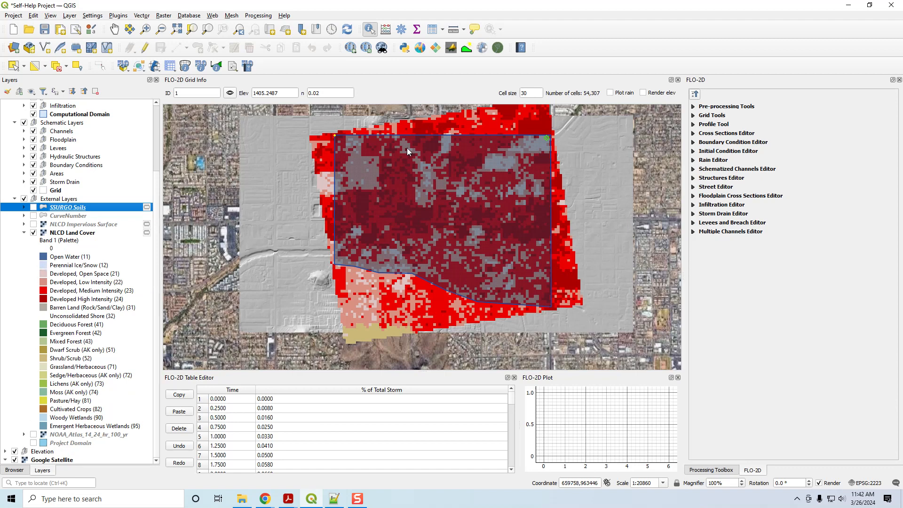
Identify the NLCD Land Cover class of a cell in the northwest of the domain, then collapse the layer's legend.
left_click(62, 234)
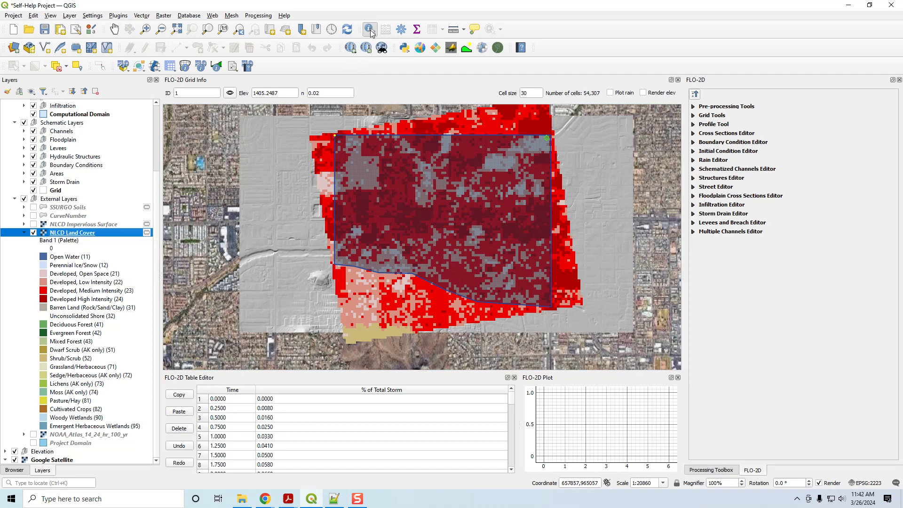
left_click(369, 168)
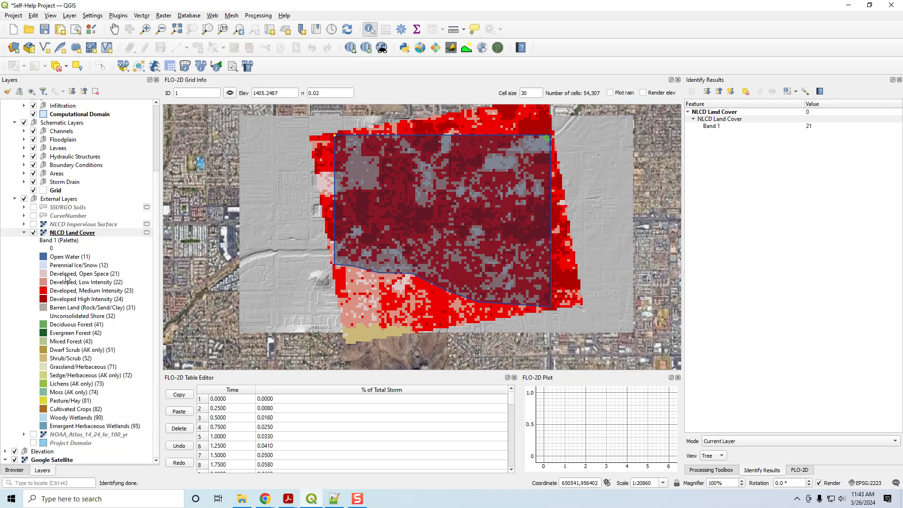
left_click(33, 114)
left_click(33, 114)
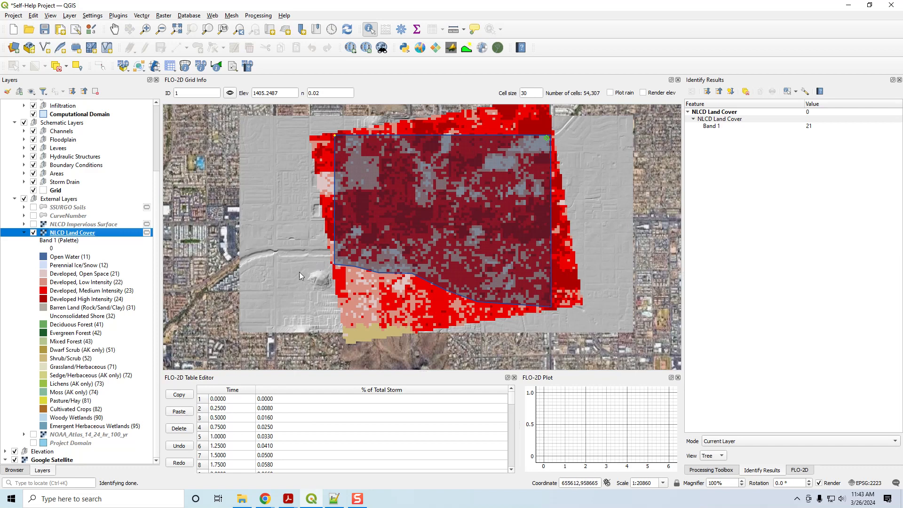
left_click(24, 232)
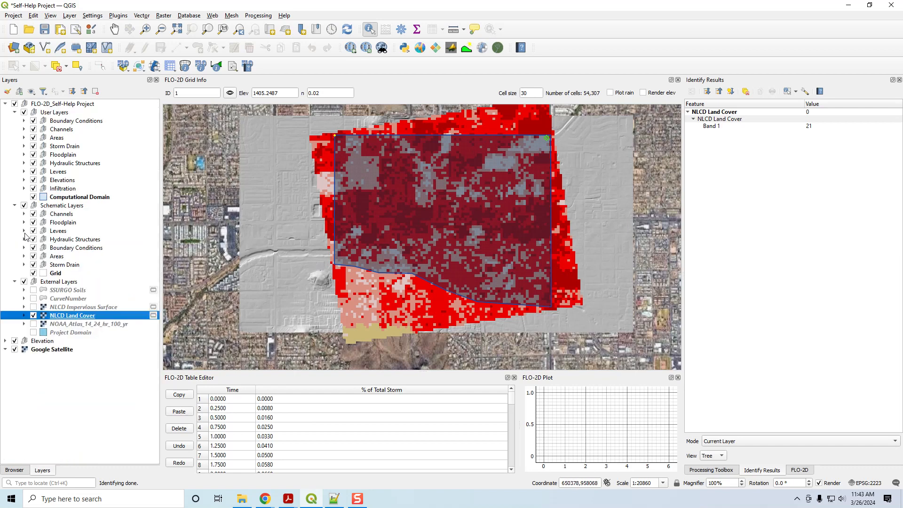
Show the CurveNumber layer and open its attribute table.
left_click(60, 299)
left_click(33, 298)
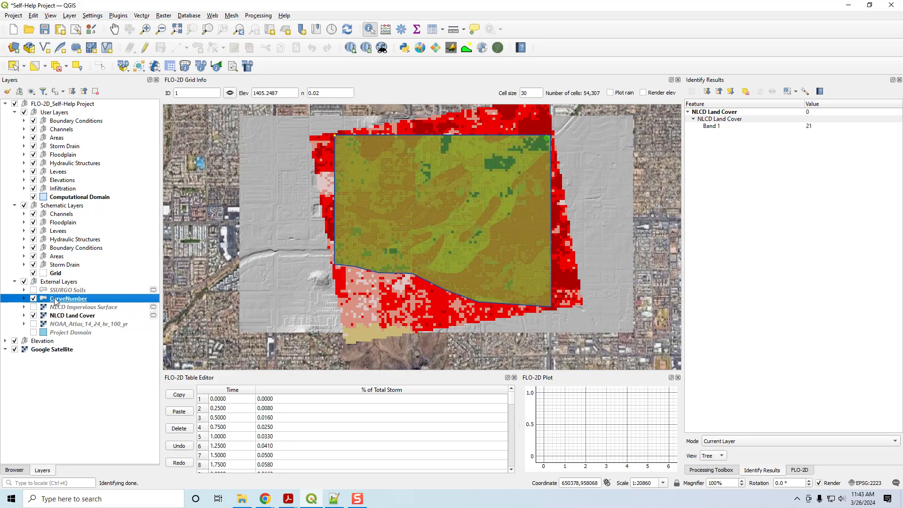
right_click(54, 301)
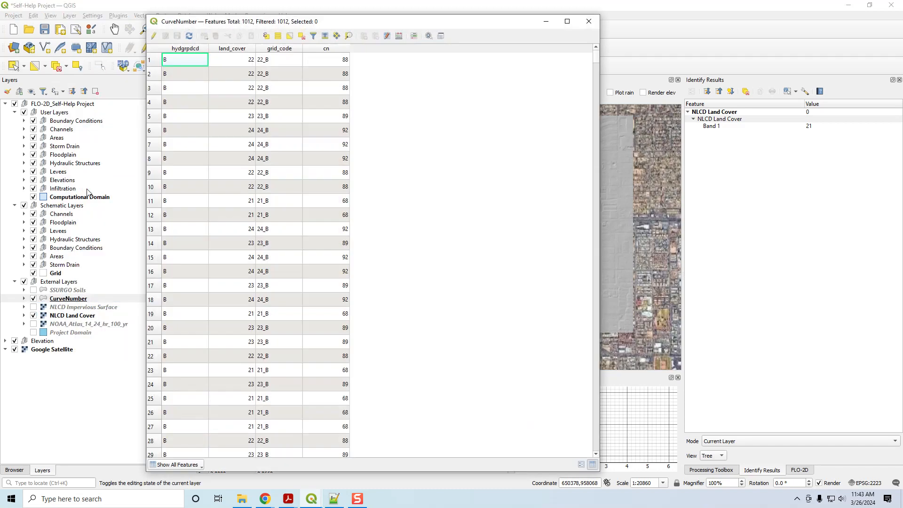
left_click(90, 193)
Sort the CurveNumber table by the cn field in ascending order and look through the curve number values.
left_click(328, 49)
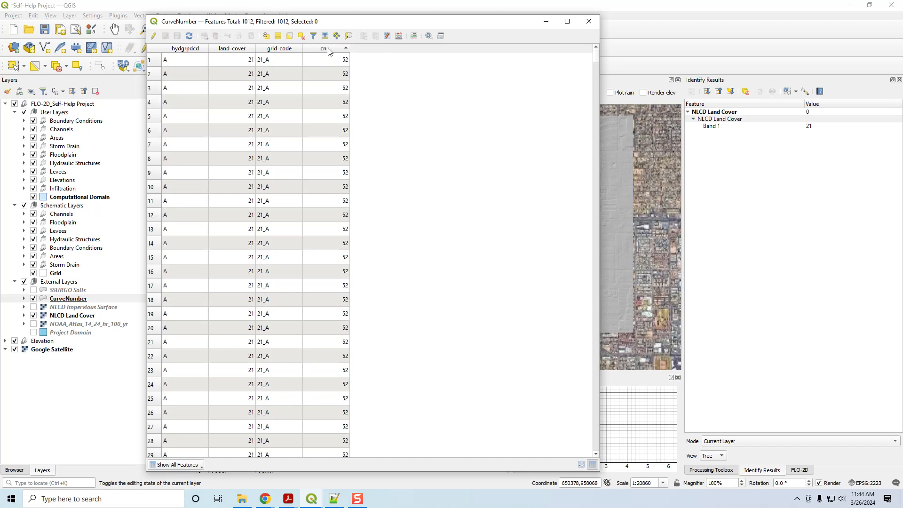
left_click(328, 50)
left_click(328, 49)
left_click(328, 50)
left_click(329, 50)
left_click(328, 49)
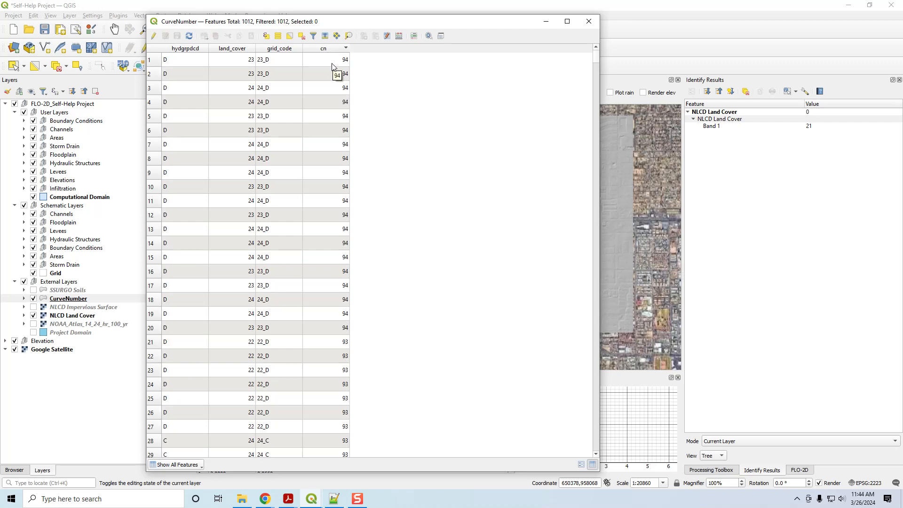
left_click(326, 49)
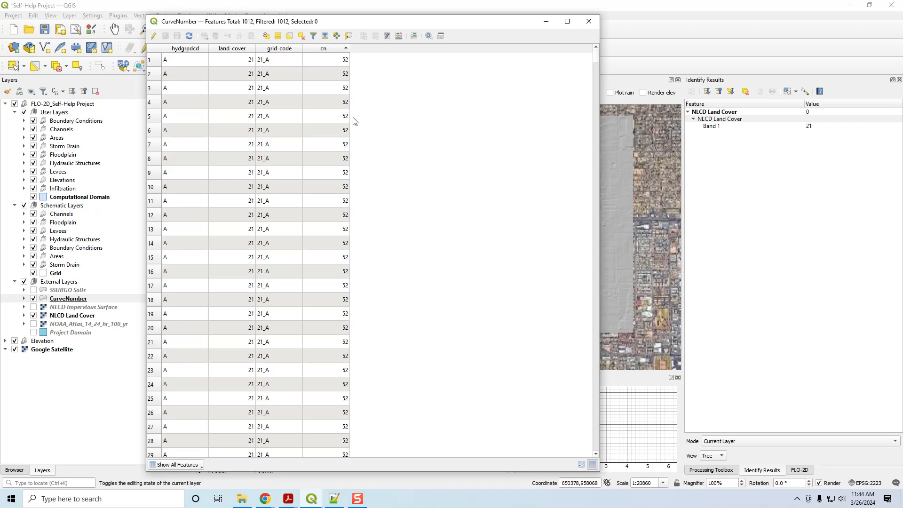
scroll(345, 141, "down", 16)
scroll(345, 148, "up", 17)
Turn on editing in the CurveNumber attribute table and choose cn as the field to update.
left_click_drag(449, 23, 521, 20)
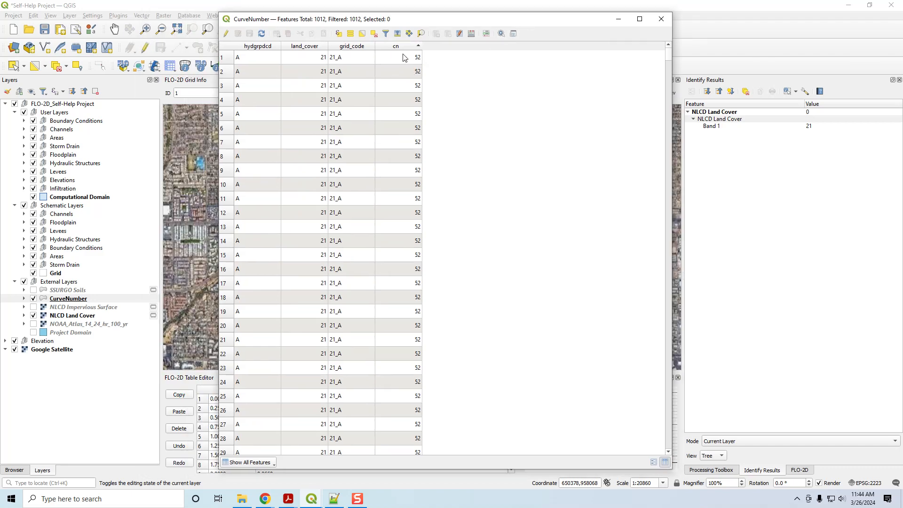
left_click(226, 34)
left_click(243, 49)
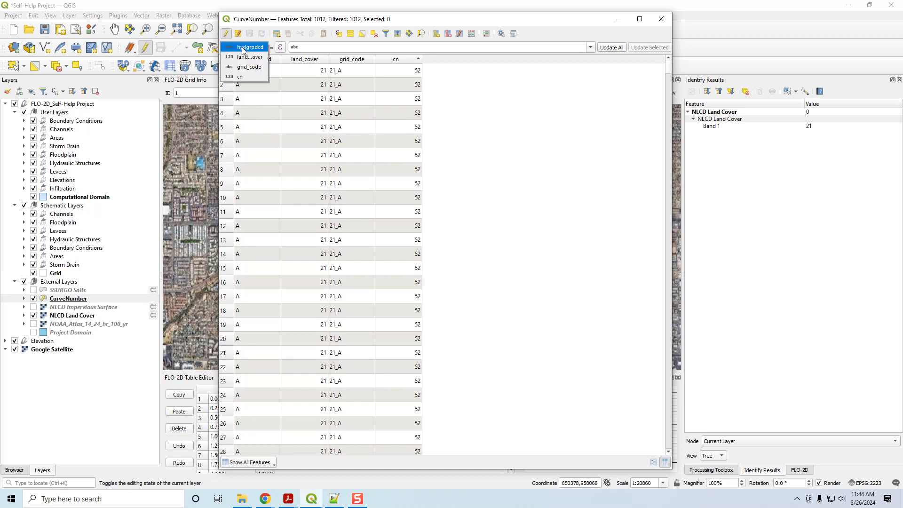
left_click(241, 77)
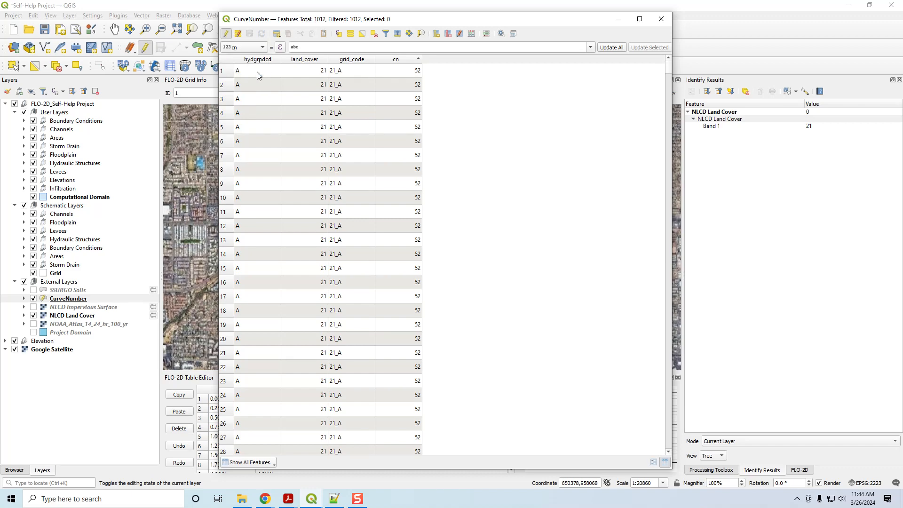
Select all rows with grid code 21_A, from row 1 through row 33, in the CurveNumber table.
left_click(228, 73)
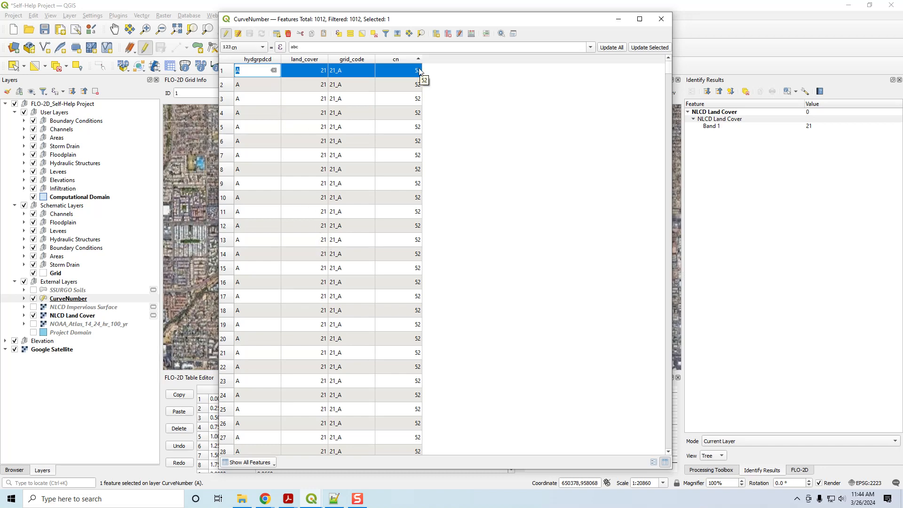
scroll(328, 151, "down", 10)
scroll(338, 158, "up", 3)
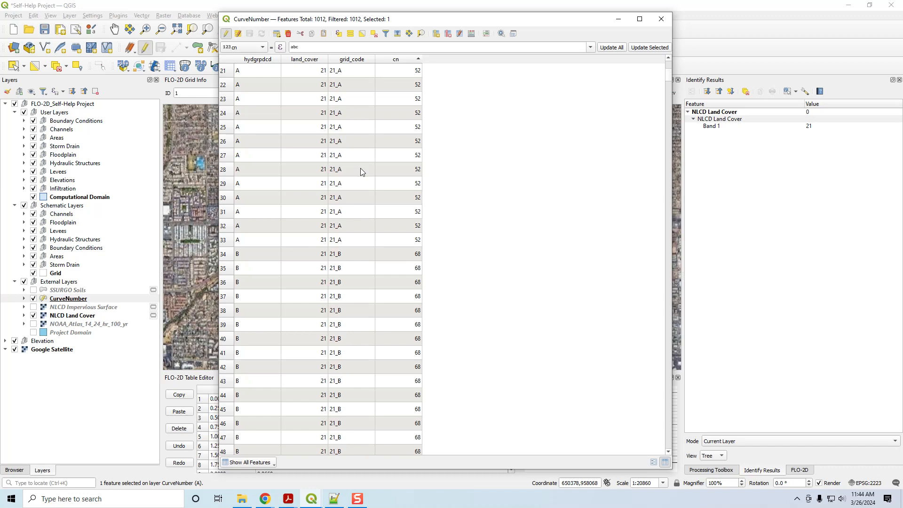
left_click(226, 242, "shift")
Hide the NLCD Land Cover and Grid layers to view the selected CurveNumber polygons on the map.
left_click_drag(450, 18, 821, 110)
left_click(34, 315)
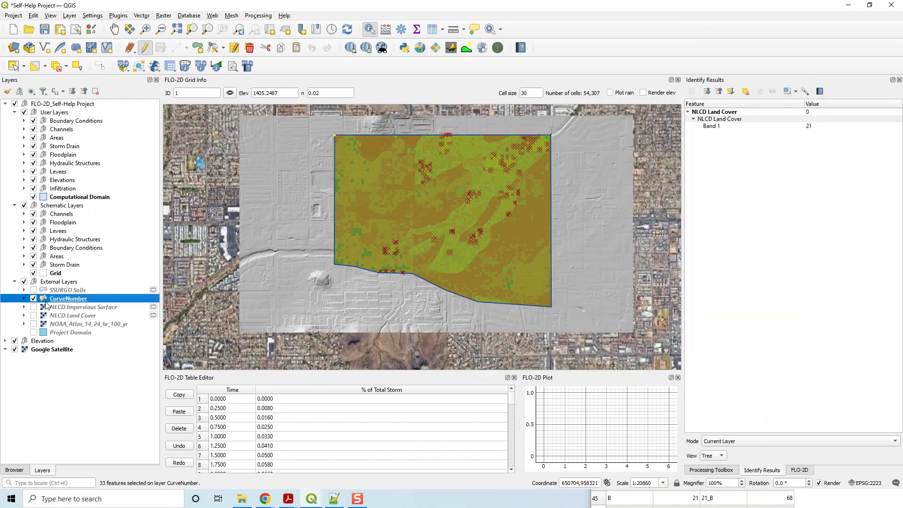
left_click(33, 274)
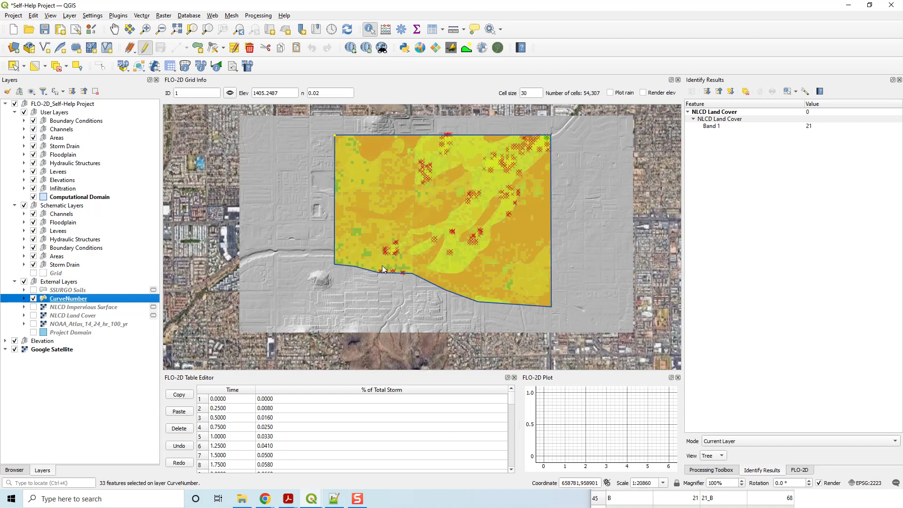
left_click(333, 501)
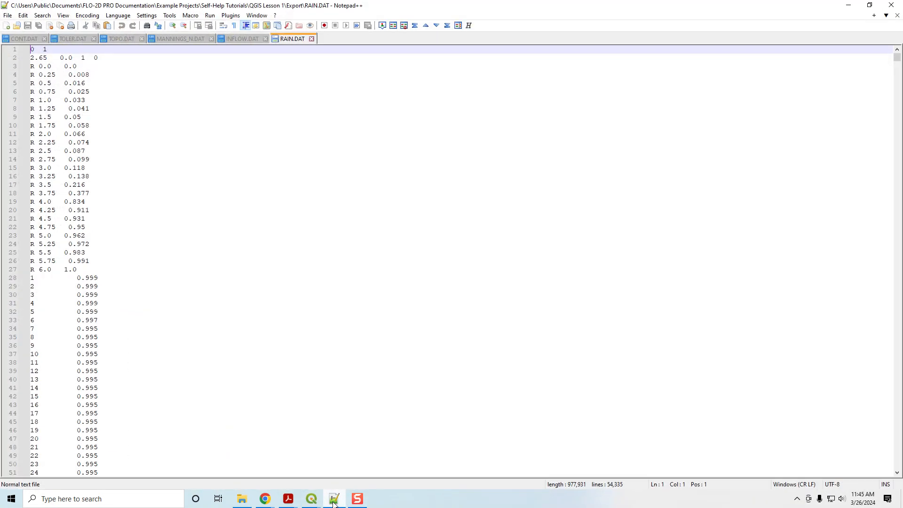
left_click(848, 6)
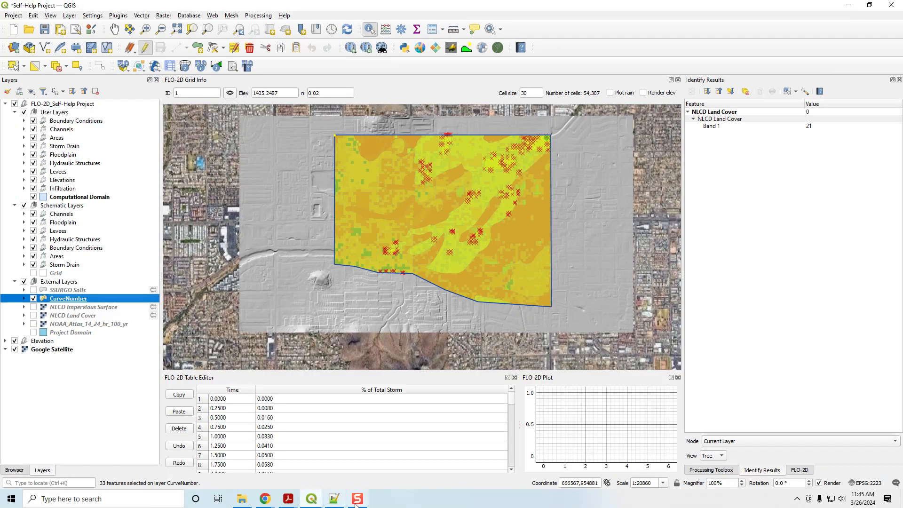
Return to the CurveNumber table, set cn to 63 for the selected rows only, and check the updated rows.
mouse_move(315, 499)
left_click(354, 465)
left_click_drag(636, 106, 277, 48)
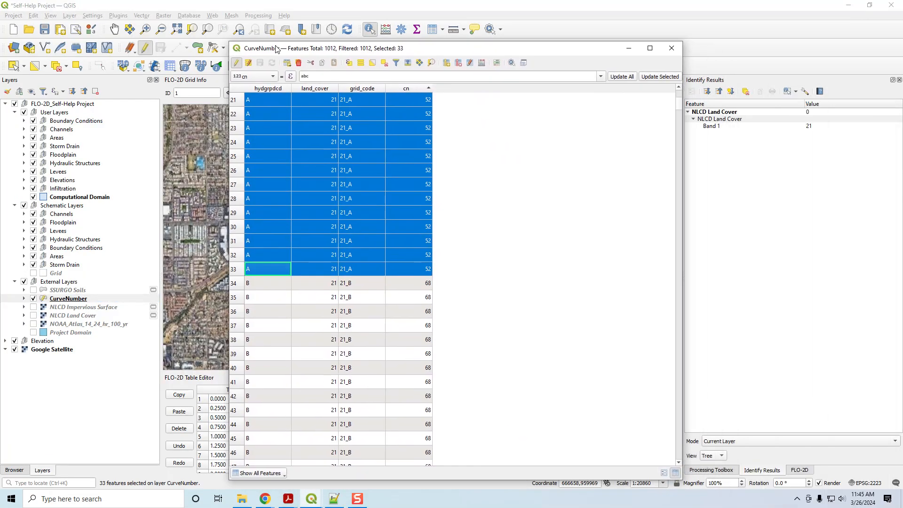
left_click(250, 78)
left_click(257, 76)
left_click(335, 77)
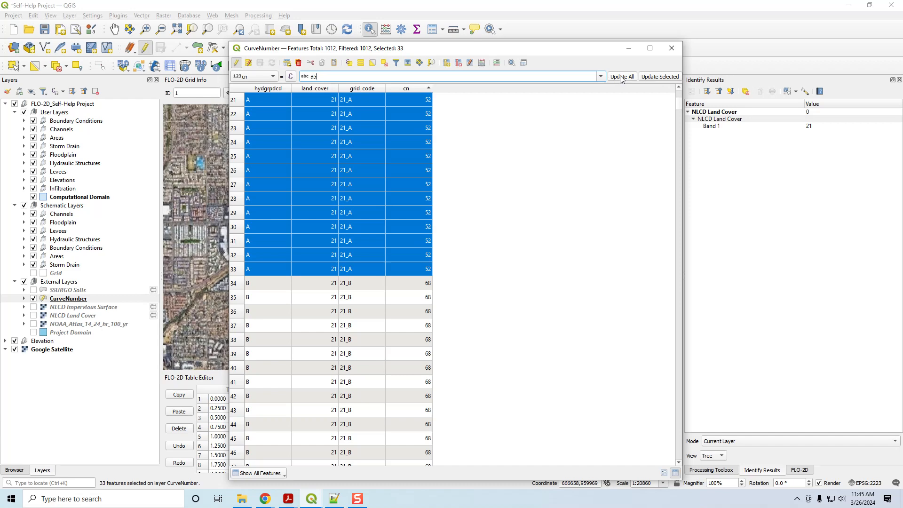
left_click(659, 76)
scroll(404, 239, "up", 3)
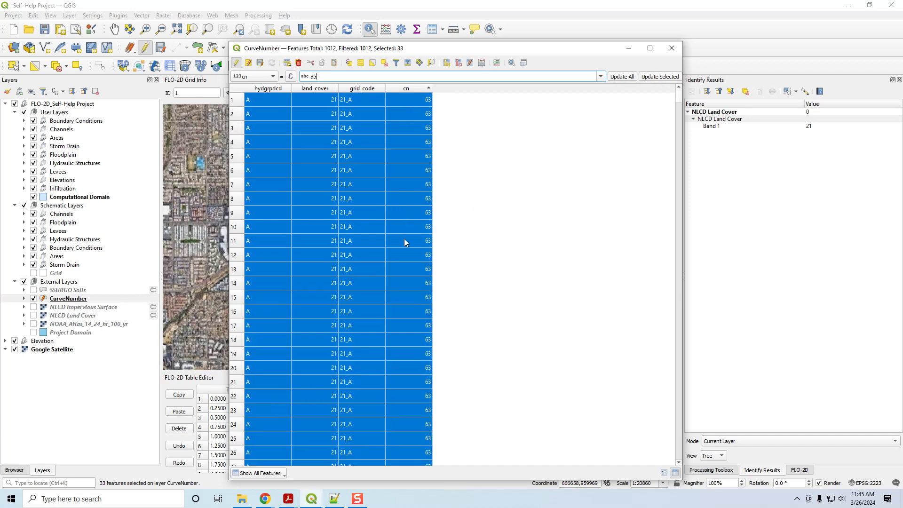
scroll(416, 140, "down", 8)
scroll(414, 166, "up", 1)
scroll(412, 164, "up", 7)
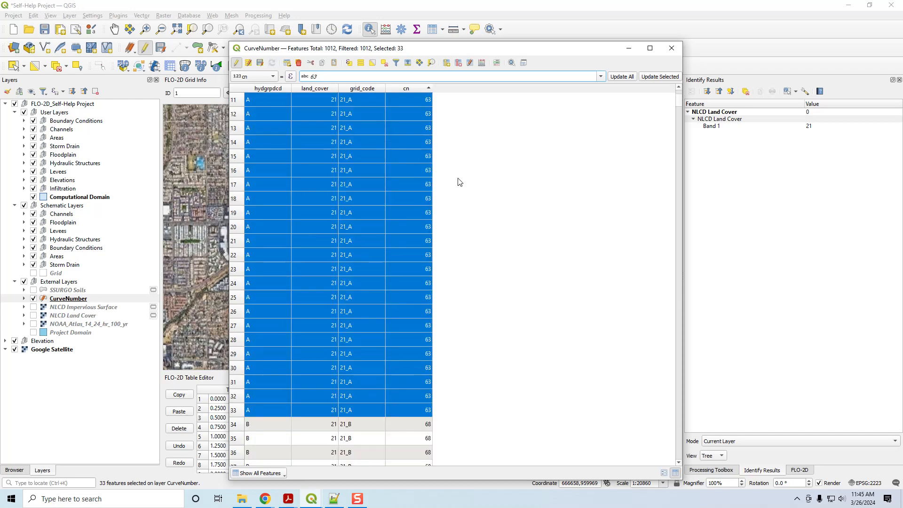
Save the CurveNumber edits, end the editing session and close the attribute table.
left_click(260, 63)
left_click(236, 63)
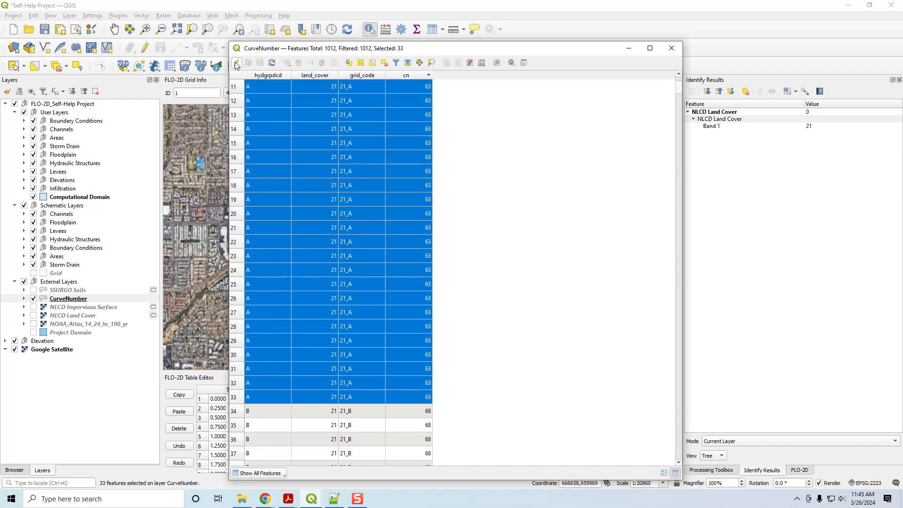
left_click(672, 48)
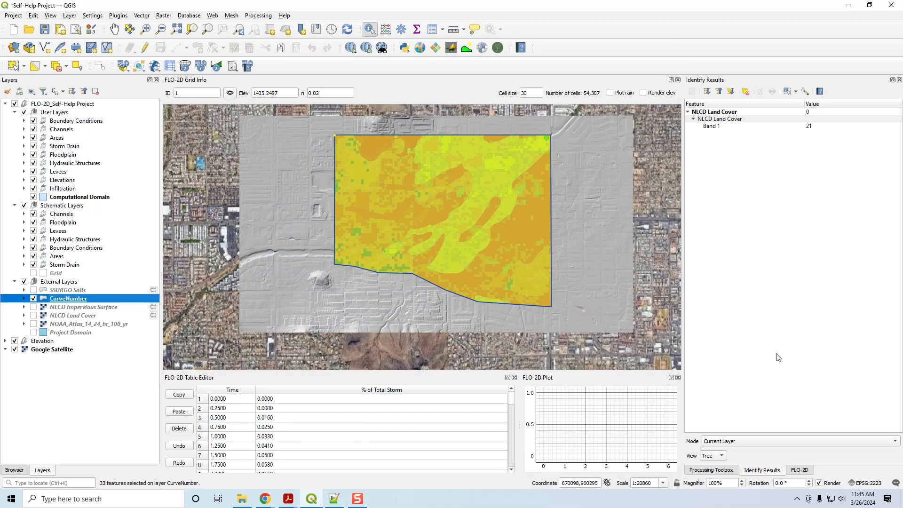
Enable Global SCS in the global infiltration parameters of the FLO-2D Infiltration Editor.
left_click(799, 470)
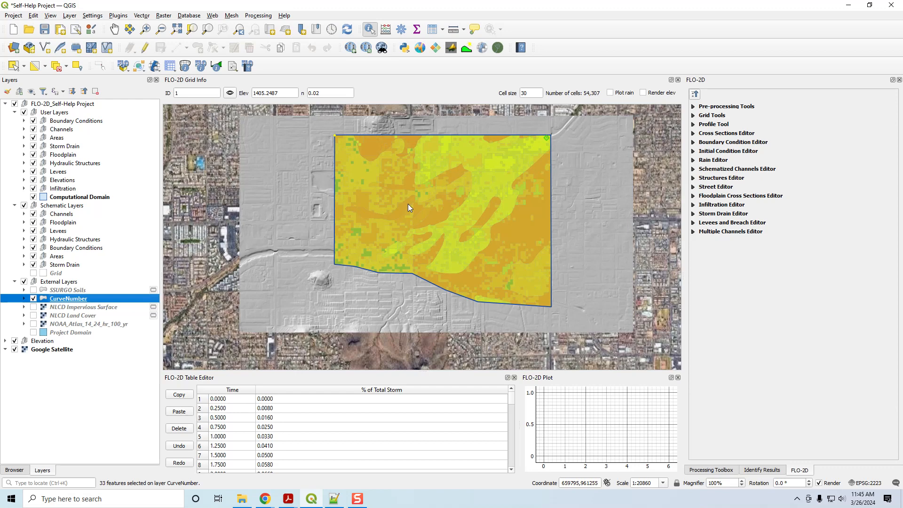
left_click(692, 206)
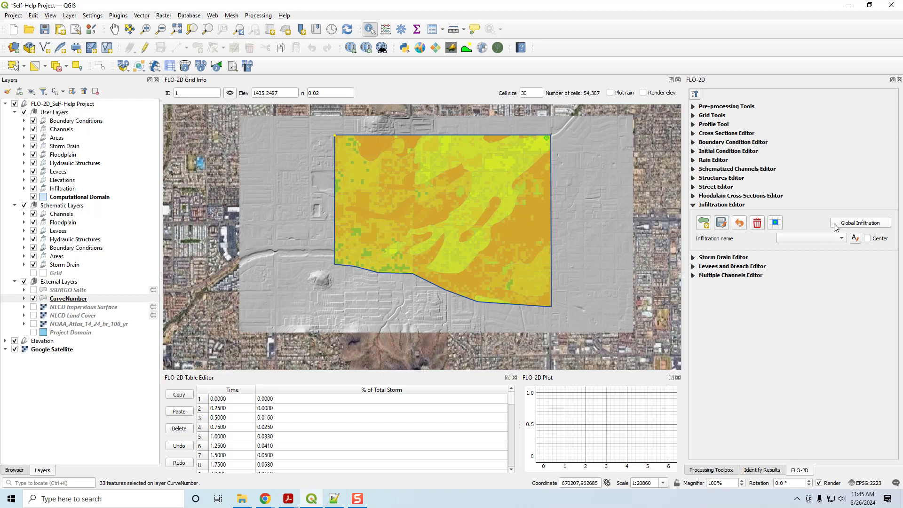
left_click(844, 225)
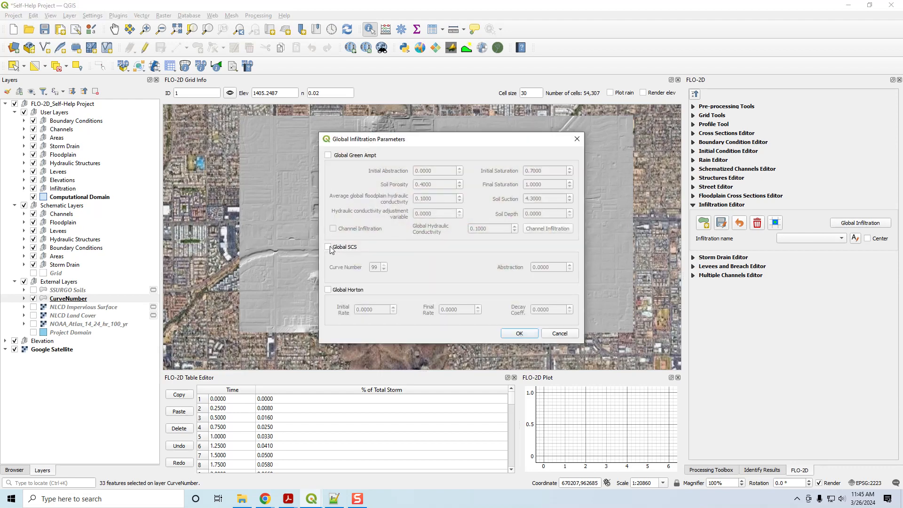
left_click(328, 247)
left_click(378, 267)
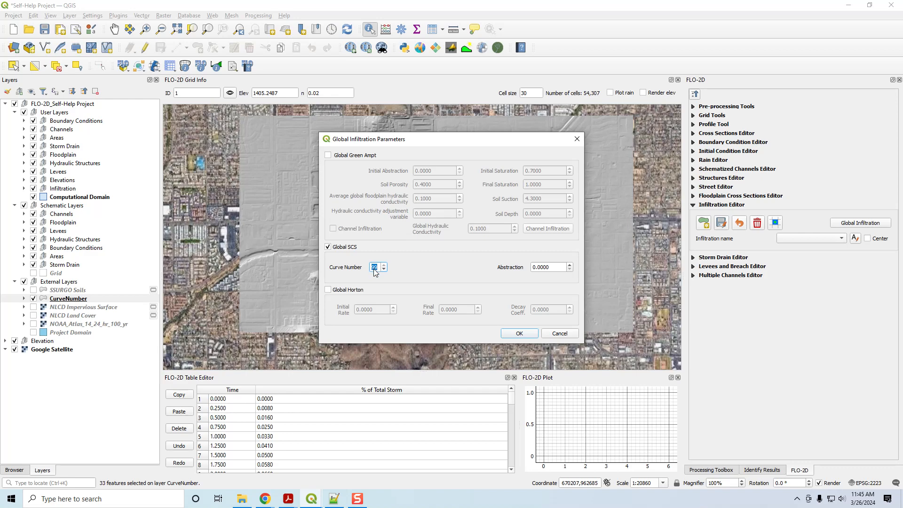
key("Tab")
mouse_move(514, 269)
left_click(520, 334)
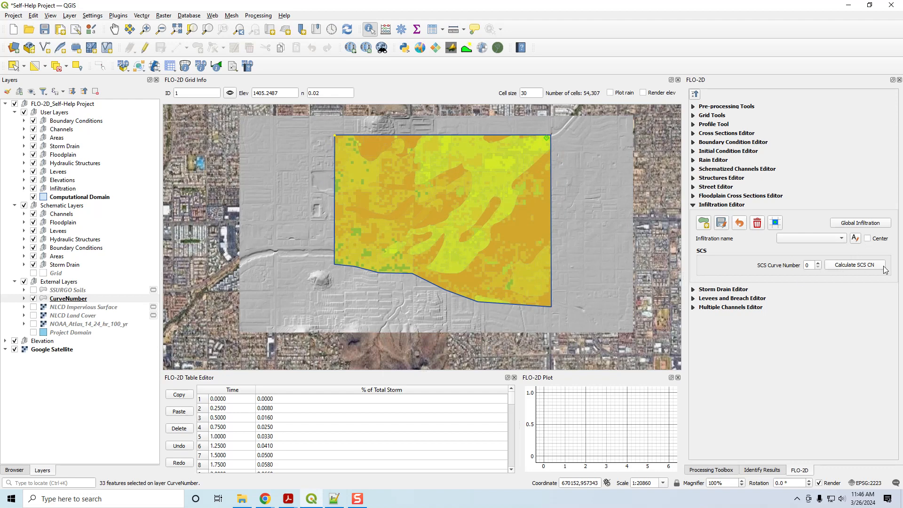
Calculate the grid's SCS curve numbers from a single polygon field, using the CurveNumber layer and its cn field.
left_click(854, 265)
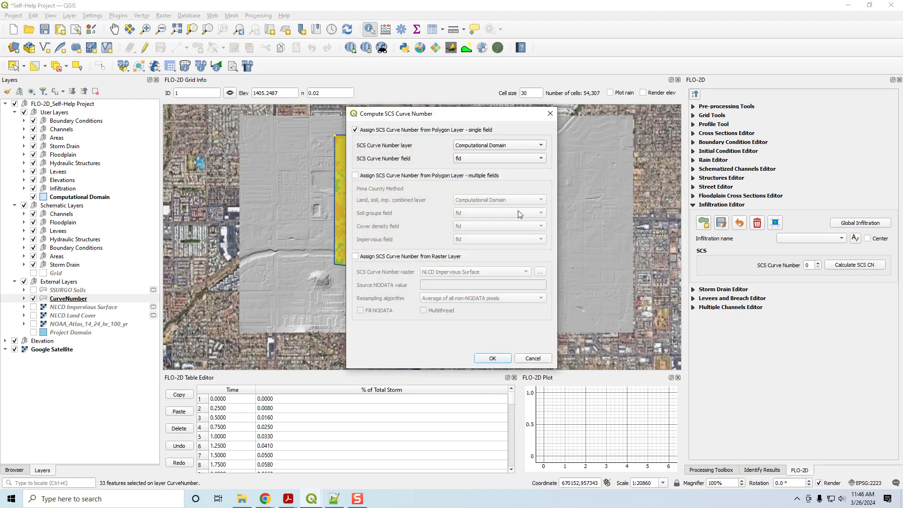
left_click(484, 147)
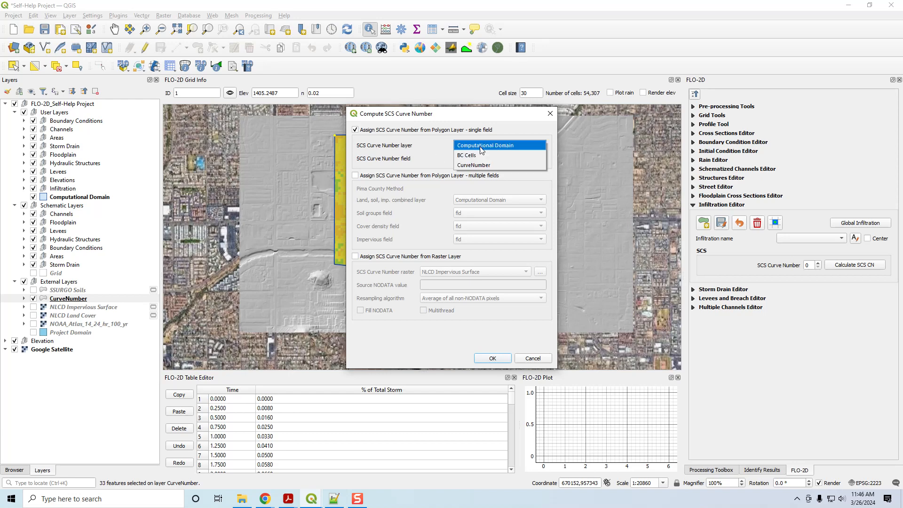
left_click(479, 167)
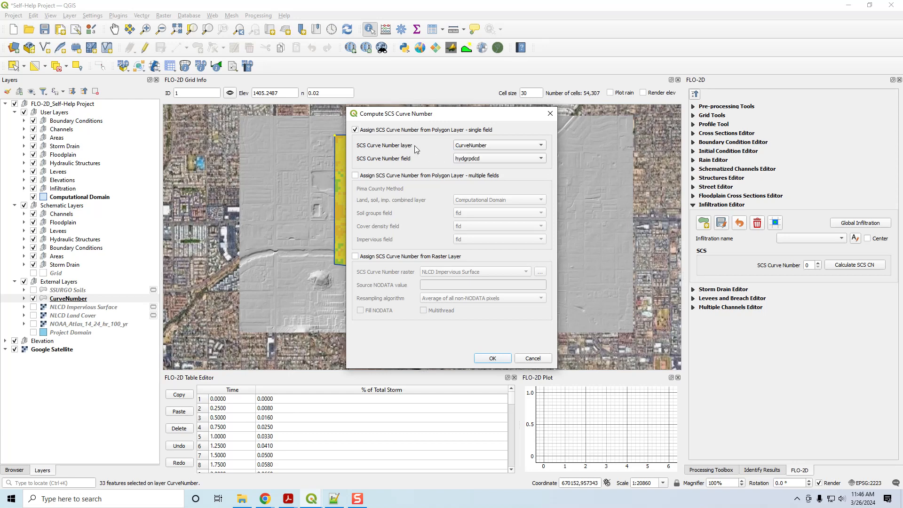
left_click(484, 158)
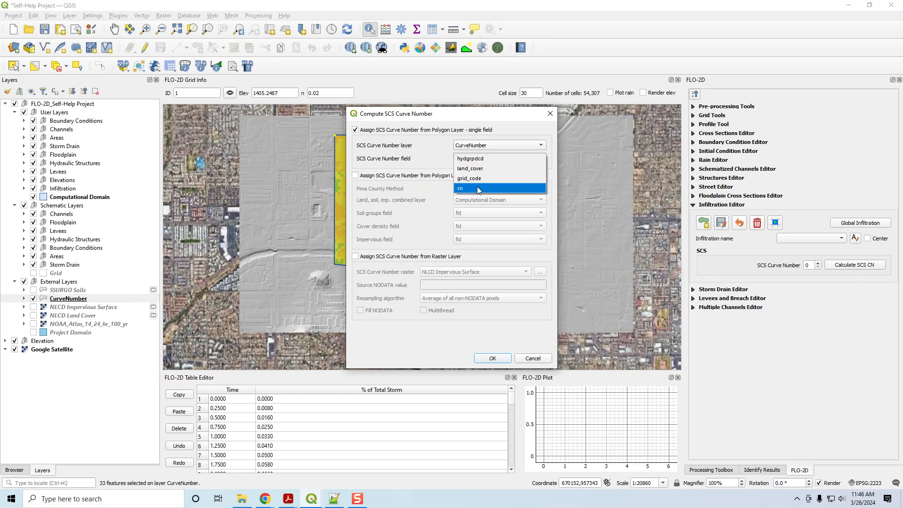
left_click(485, 188)
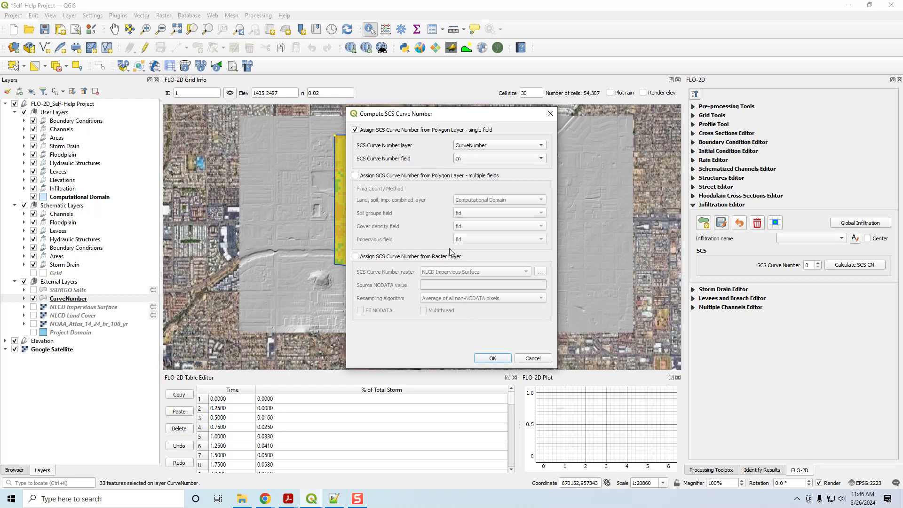
left_click(492, 358)
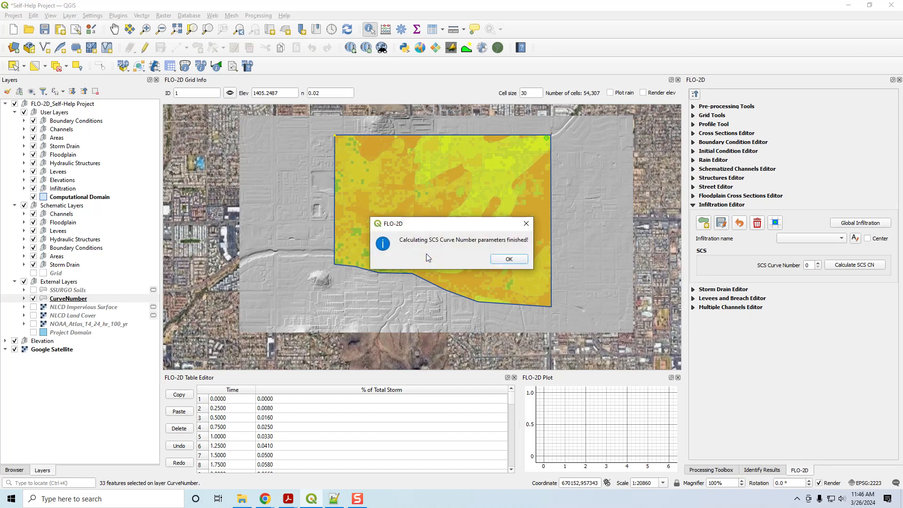
left_click(500, 259)
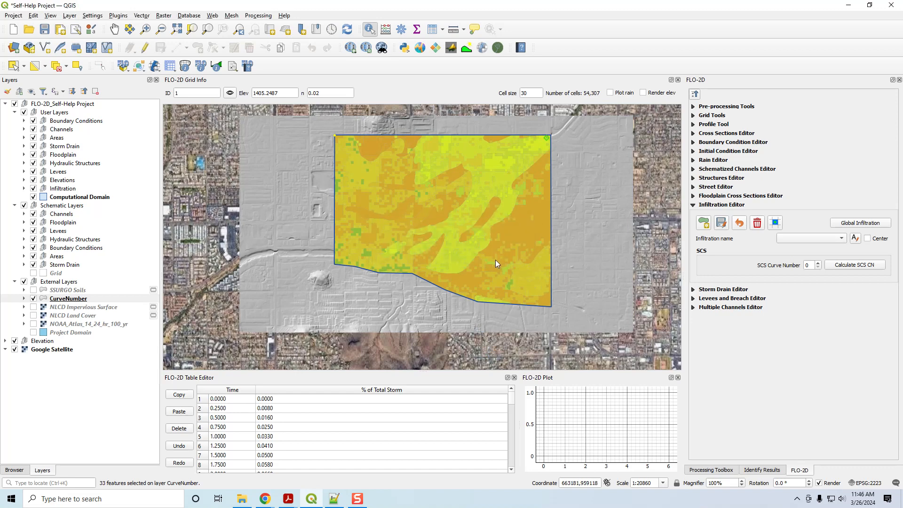
Switch on the Infiltration physical process in the FLO-2D control variables and save the parameters.
left_click(170, 70)
left_click(172, 79)
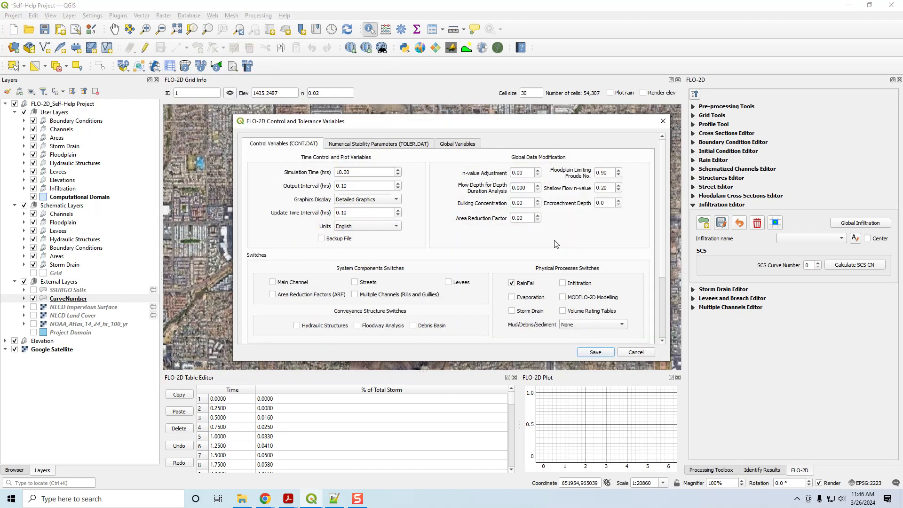
left_click(563, 284)
left_click(594, 353)
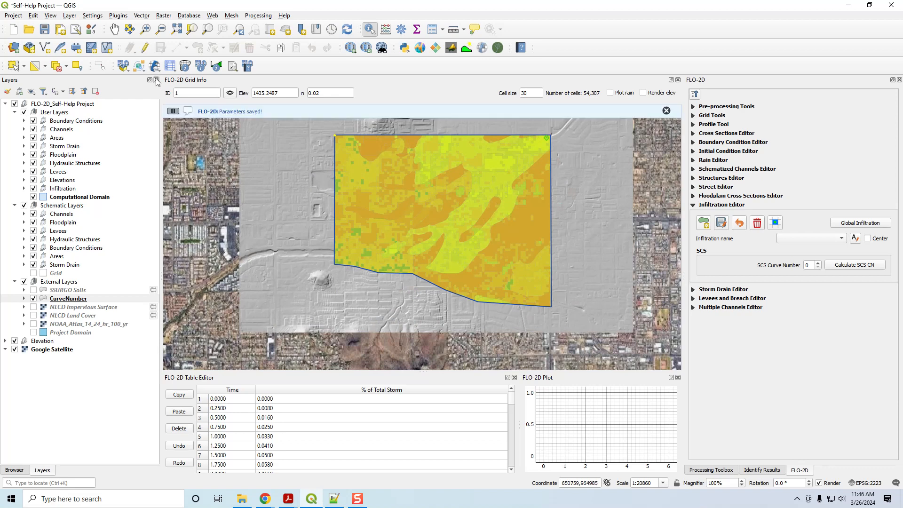
Export only the Infiltration component as FLO-2D DAT files to the QGIS Lesson 1 Export folder.
left_click(139, 66)
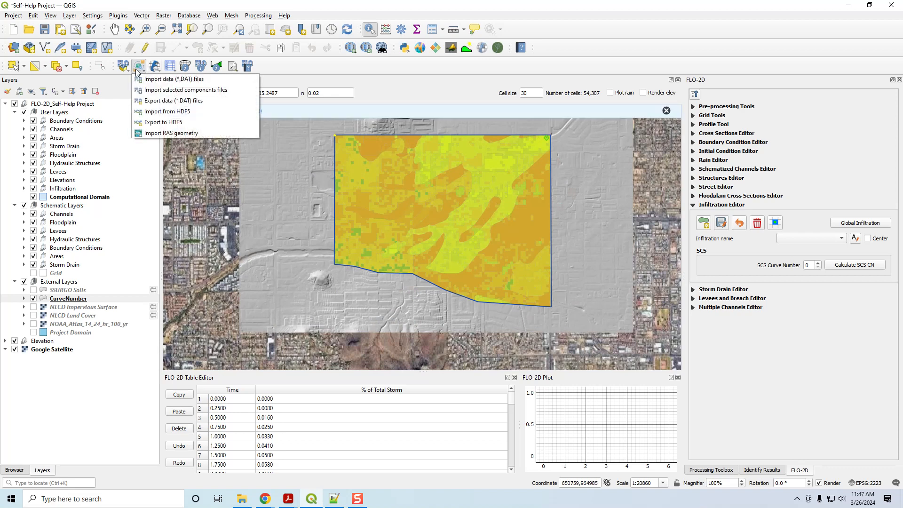
left_click(147, 100)
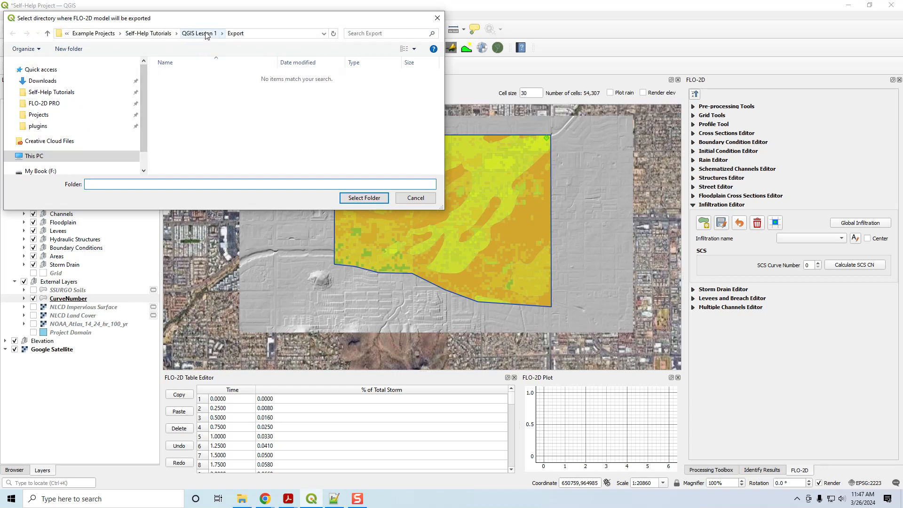
left_click(364, 198)
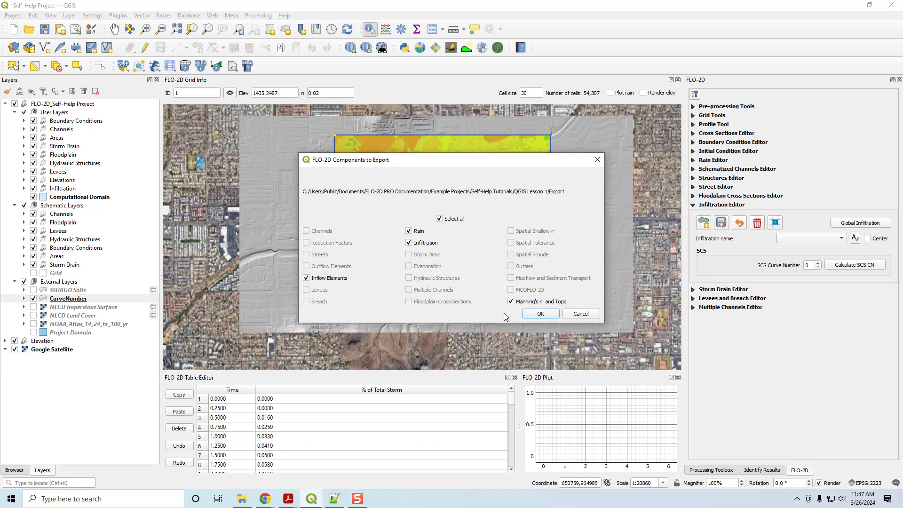
left_click(450, 219)
left_click(538, 314)
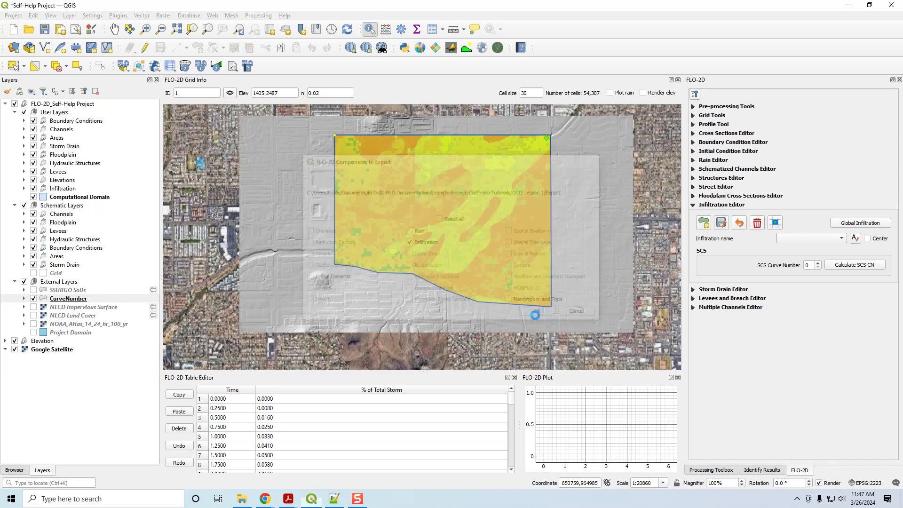
key("Return")
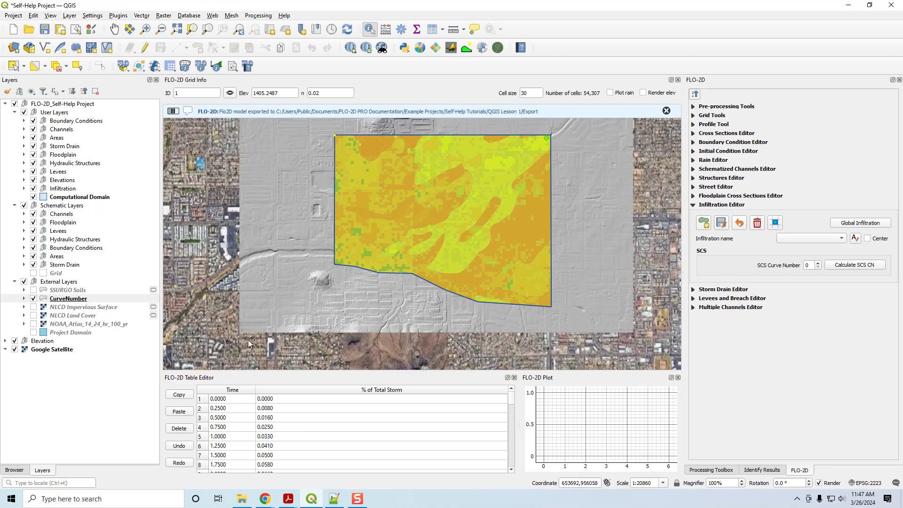
Open the exported INFIL.DAT file from the QGIS Lesson 1 Export folder in Notepad++.
left_click(242, 498)
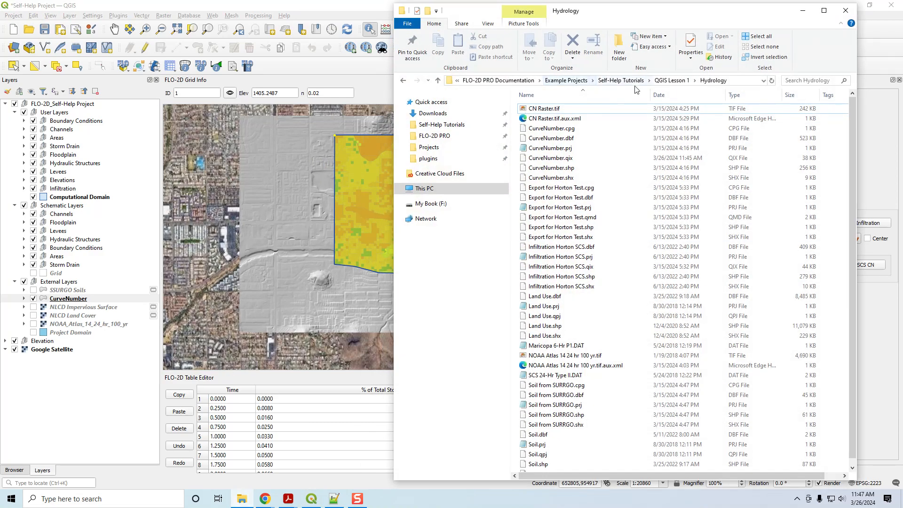
left_click(669, 81)
double_click(541, 109)
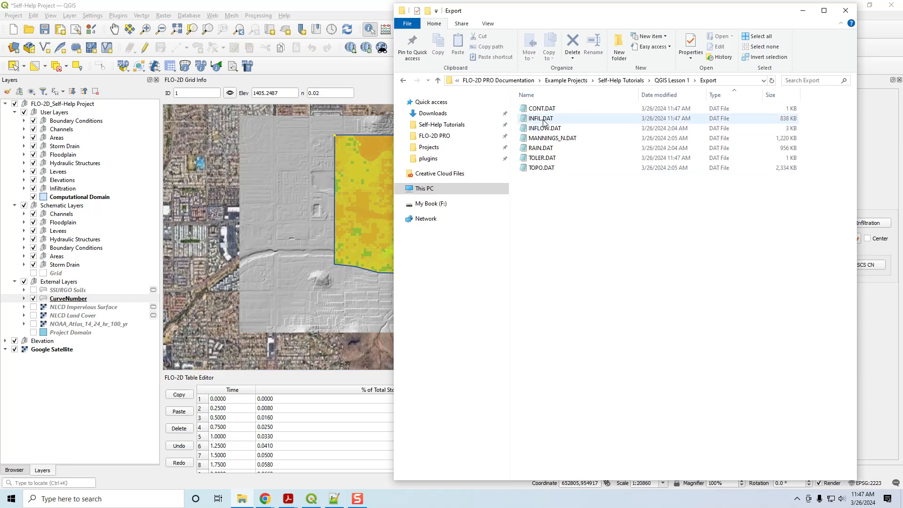
left_click(333, 499)
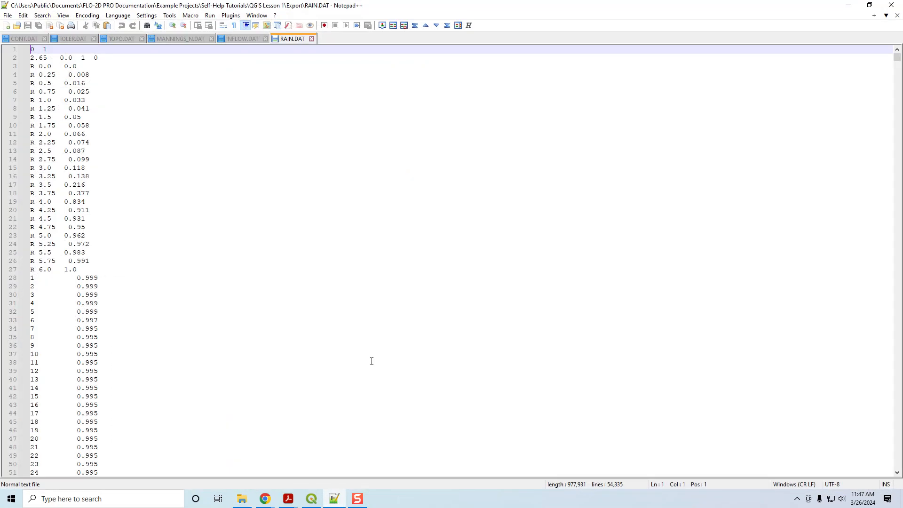
left_click(242, 498)
double_click(536, 118)
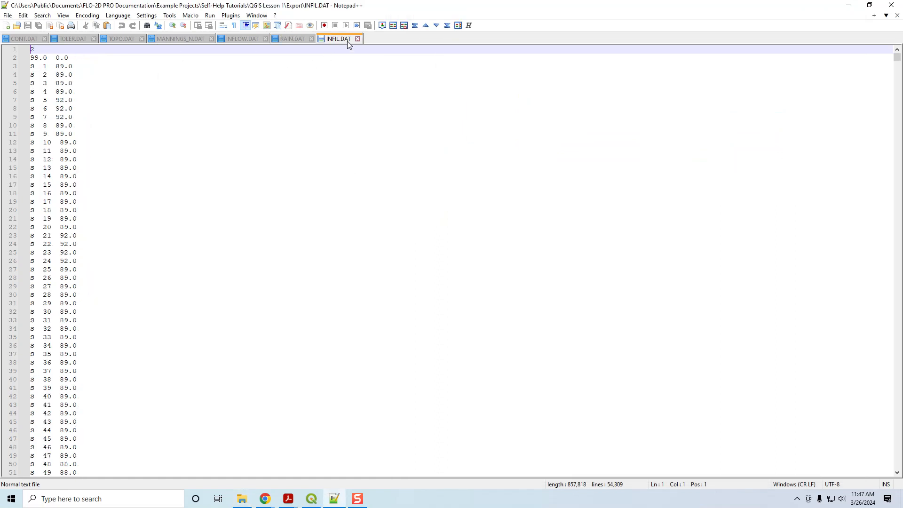
Examine the header lines and per-cell curve number rows of INFIL.DAT, then return to the QGIS project.
left_click_drag(36, 48, 31, 49)
left_click_drag(73, 57, 19, 59)
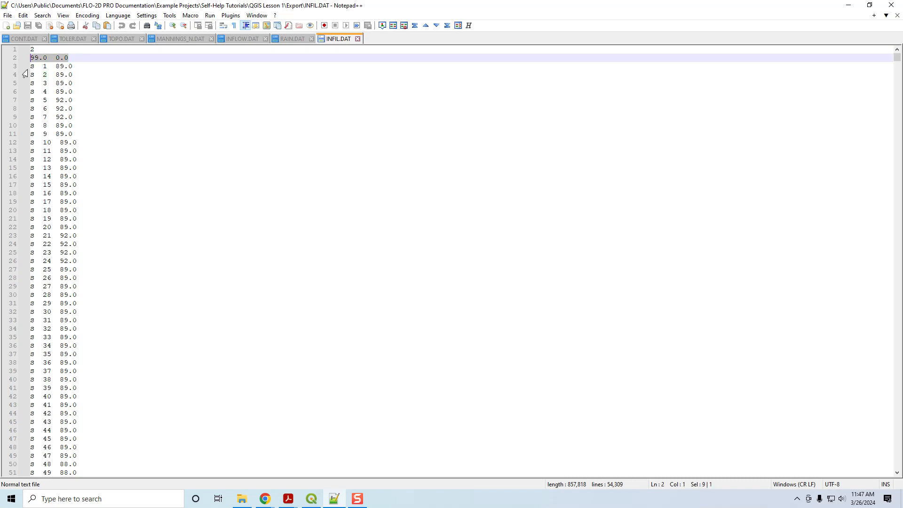
left_click_drag(32, 65, 127, 276)
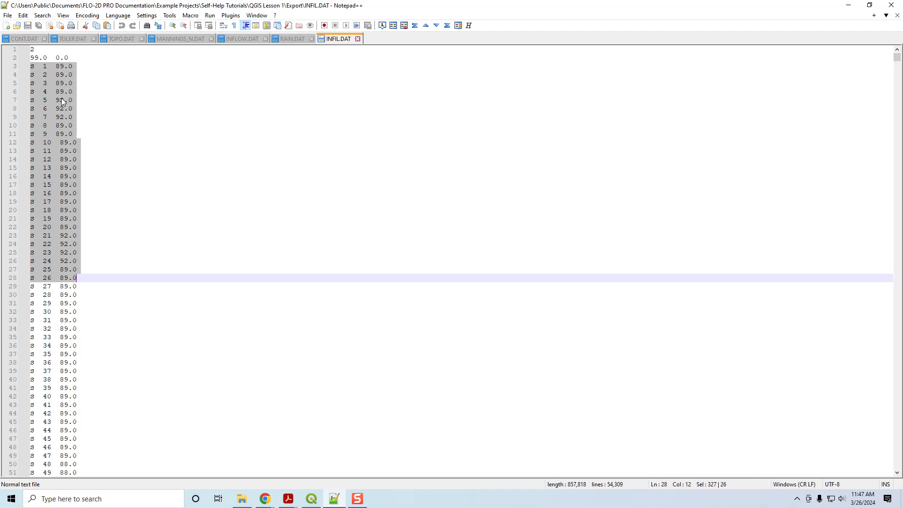
scroll(75, 154, "down", 7)
scroll(74, 154, "up", 7)
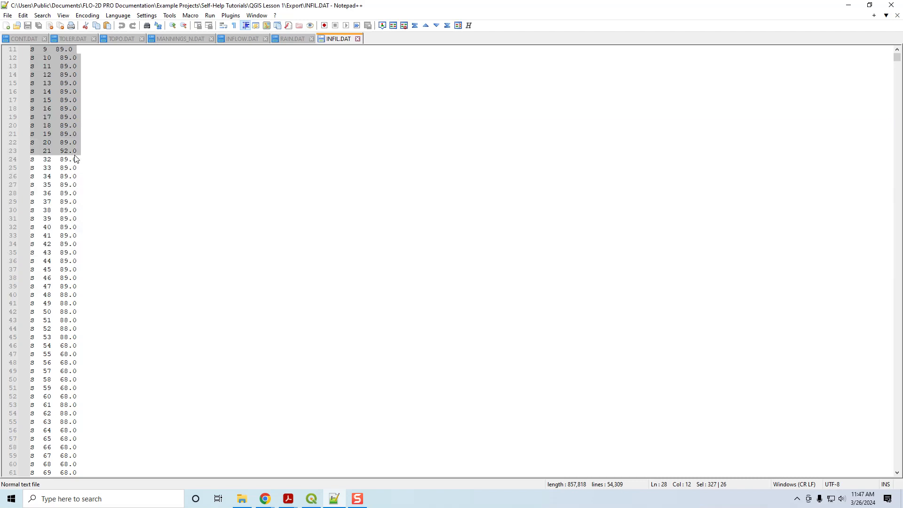
left_click(133, 203)
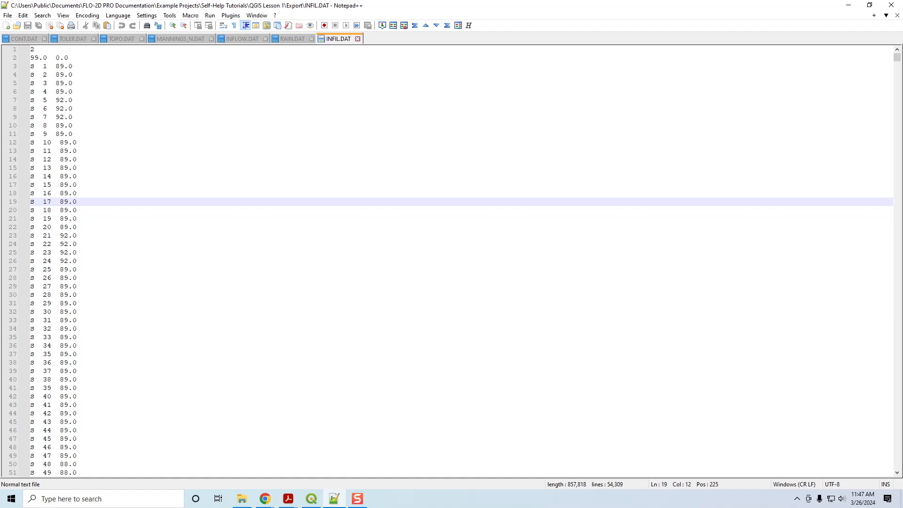
left_click(847, 7)
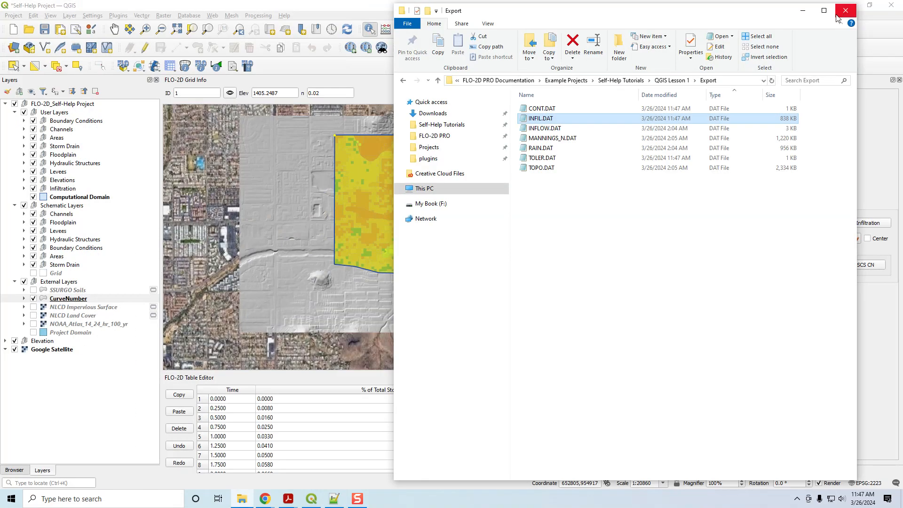
left_click(802, 11)
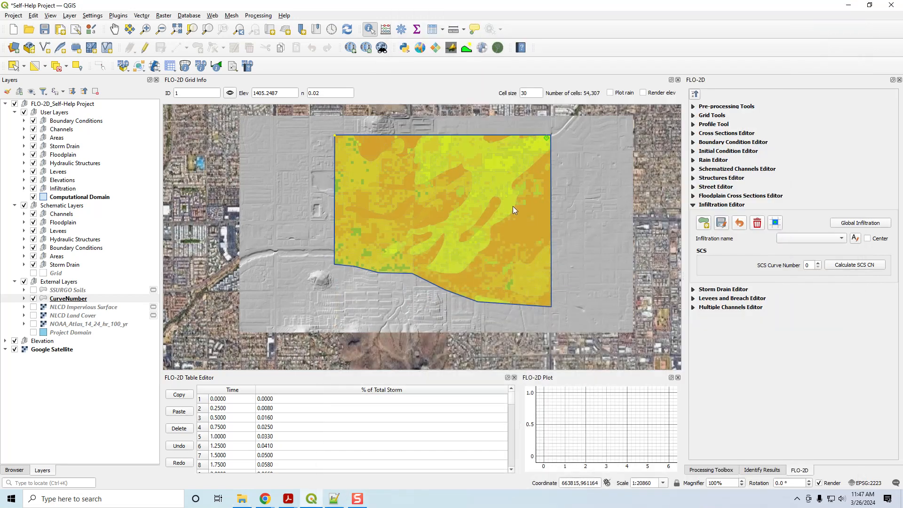
Inspect the CurveNumber layer by identifying one polygon's attributes and selecting several other polygons across the computational domain.
scroll(428, 207, "up", 1)
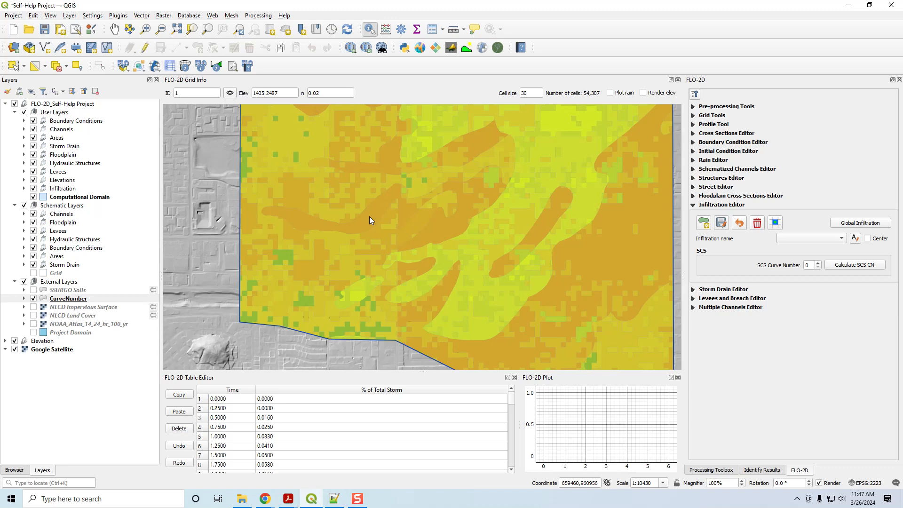
left_click(370, 218)
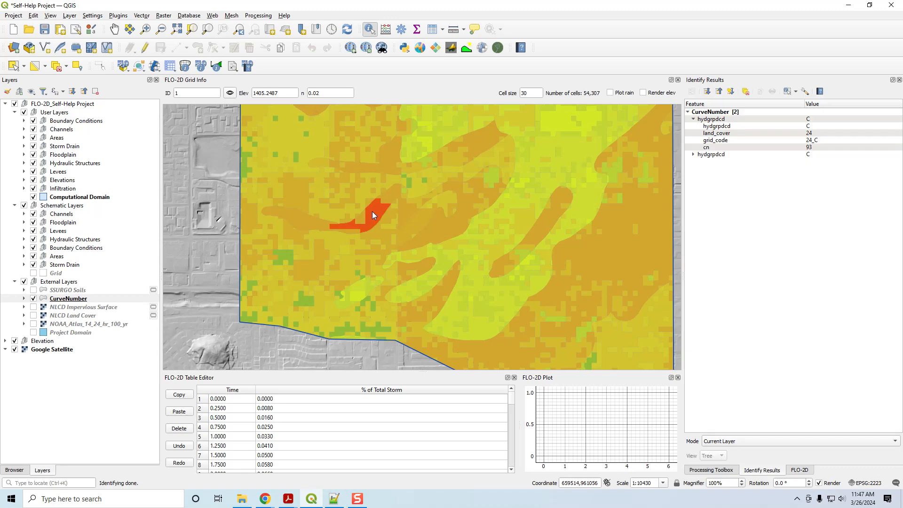
left_click(13, 65)
left_click(349, 224)
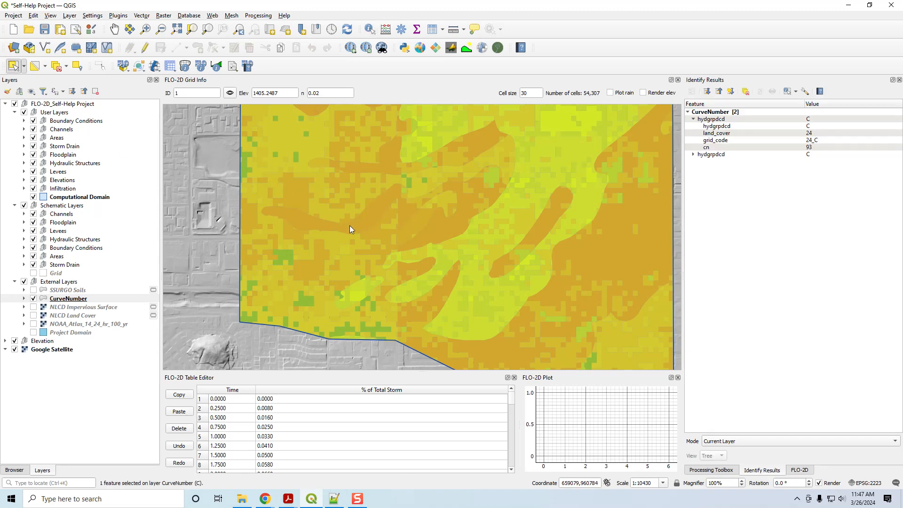
left_click(312, 224)
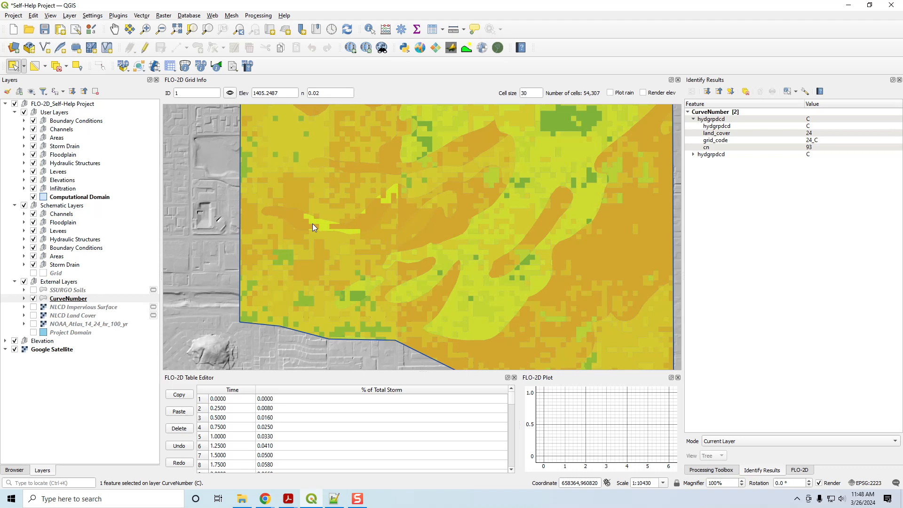
left_click(361, 192)
left_click(573, 241)
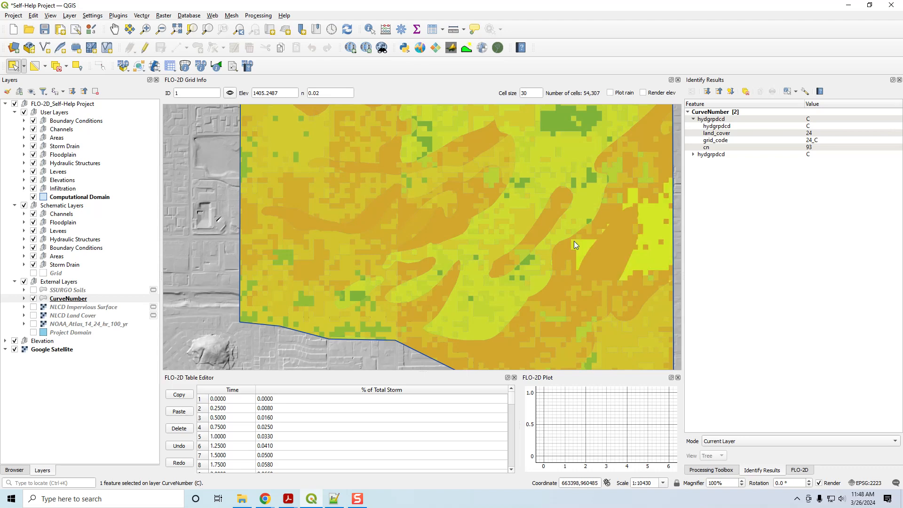
scroll(573, 240, "down", 1)
left_click(589, 190)
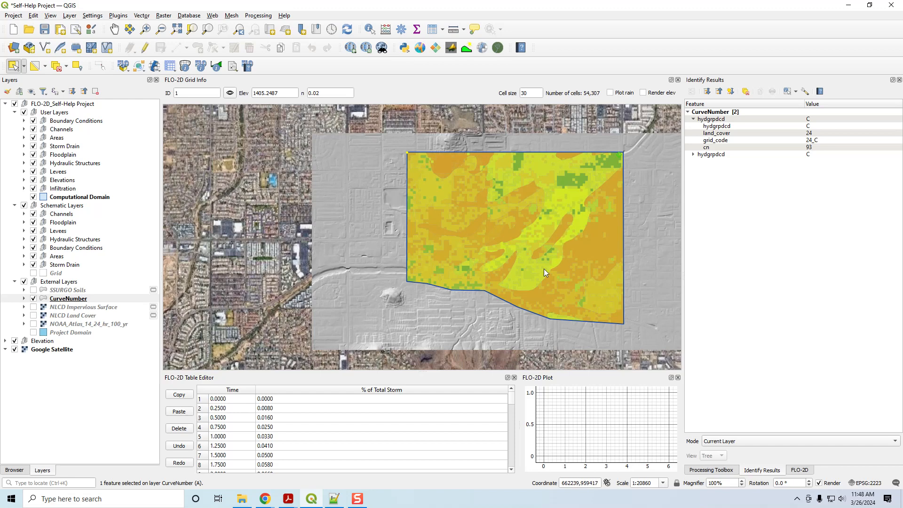
left_click_drag(544, 268, 449, 253)
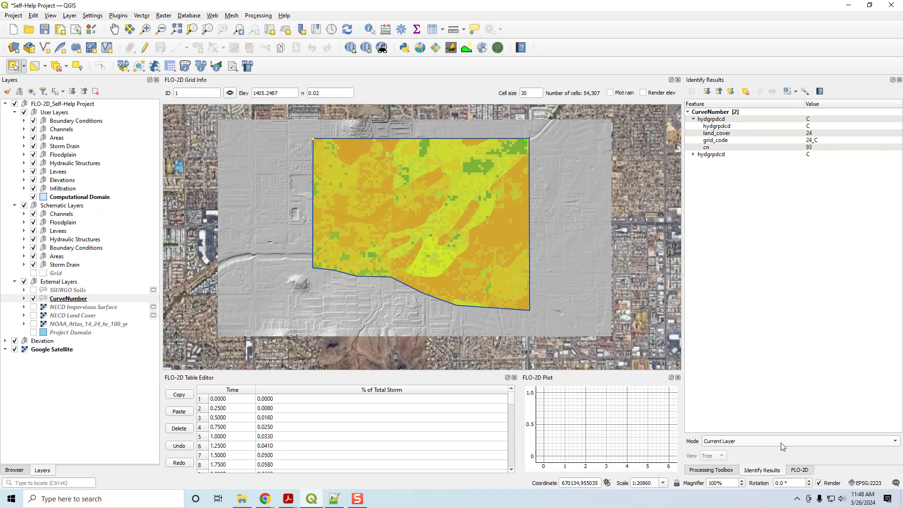
Search the processing tools for "rasterize" and open Rasterize (vector to raster).
left_click(807, 470)
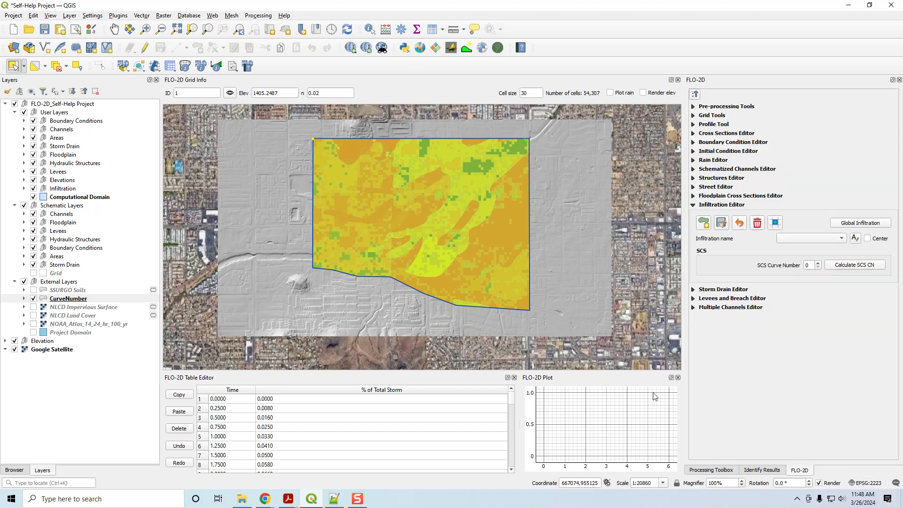
left_click(714, 471)
left_click(725, 104)
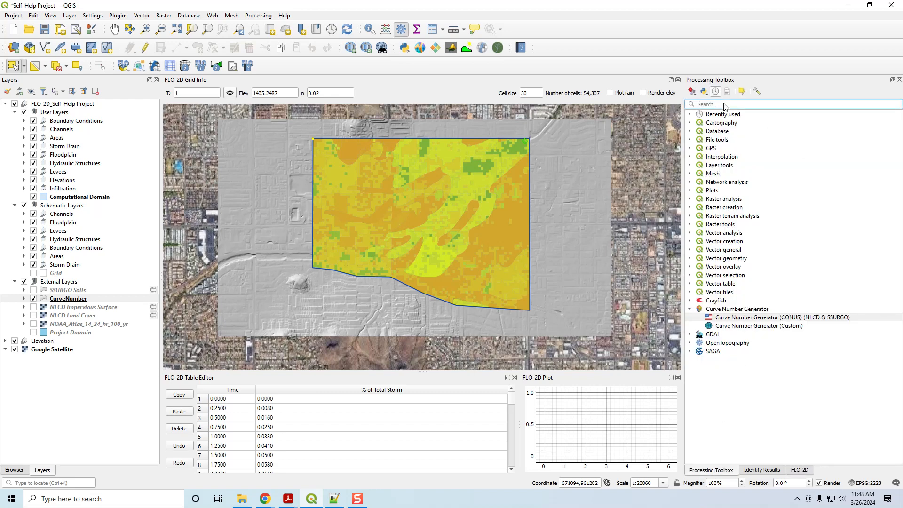
type("raster")
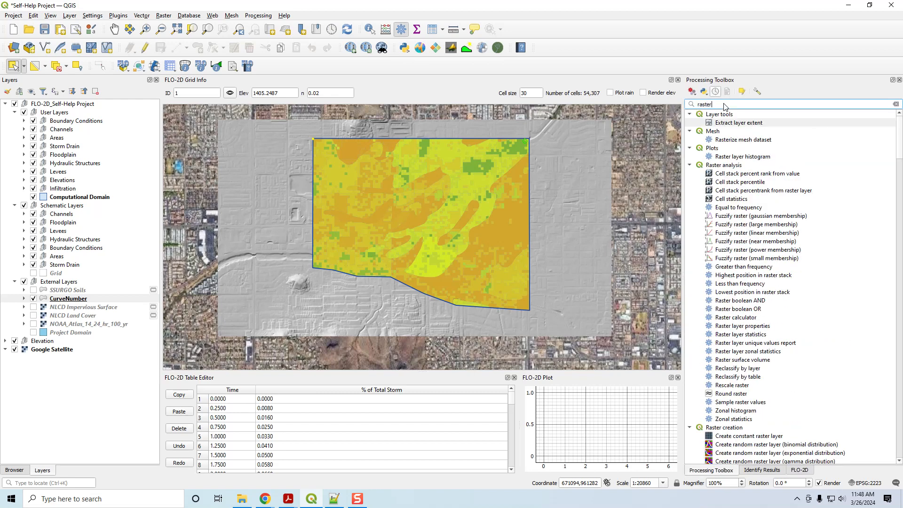
type("ize")
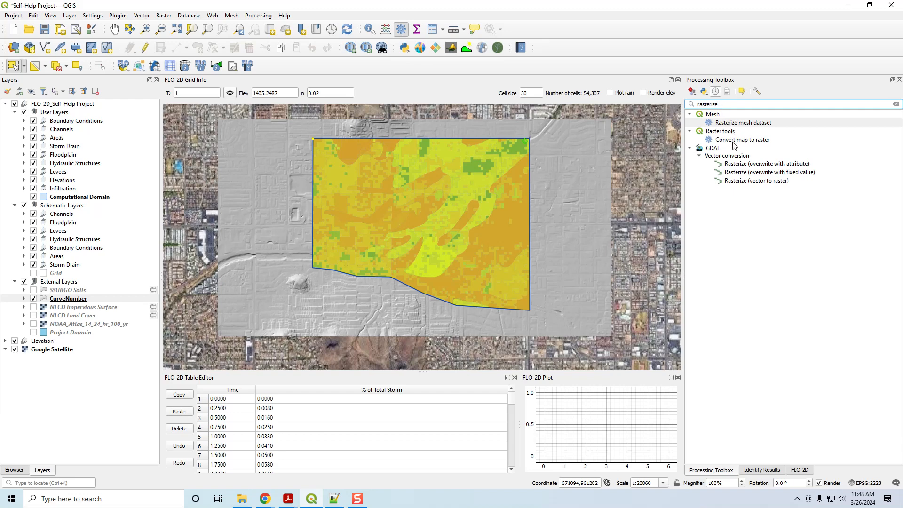
double_click(735, 182)
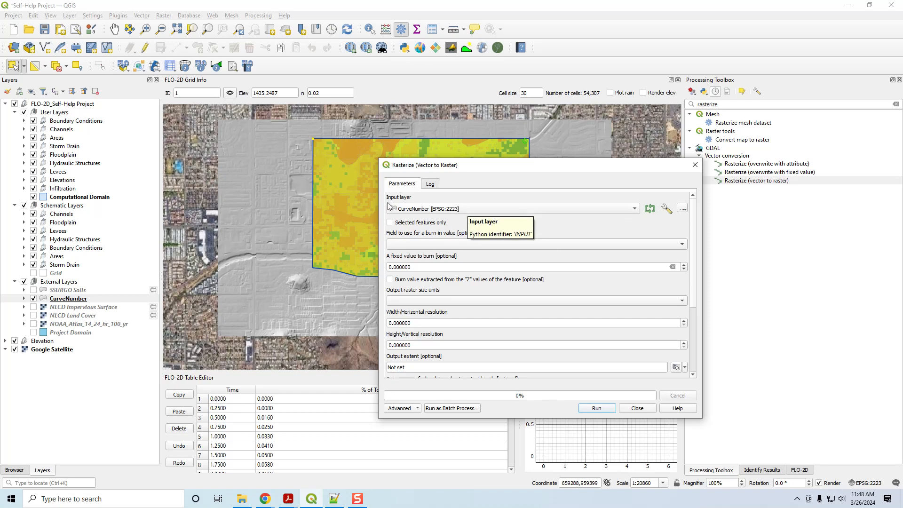
Set cn as the burn-in value field for rasterizing the CurveNumber layer.
left_click_drag(487, 175, 379, 70)
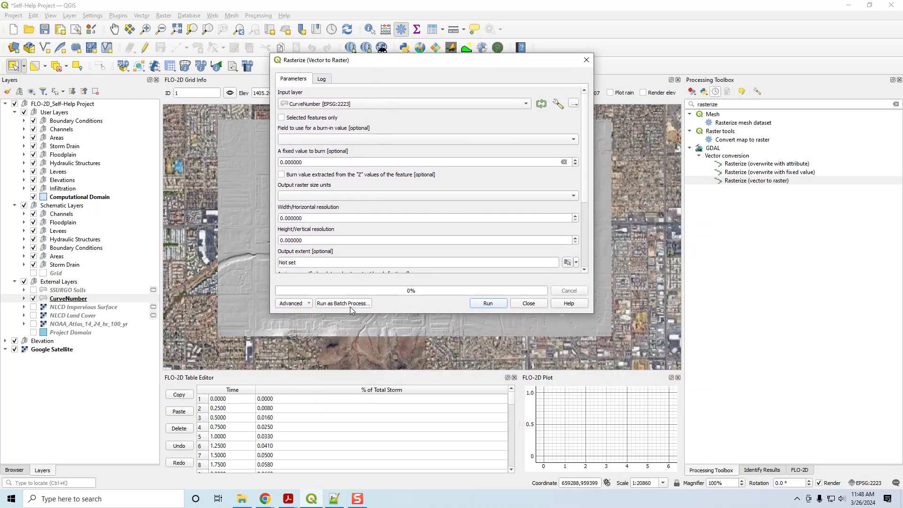
left_click(295, 141)
left_click(301, 161)
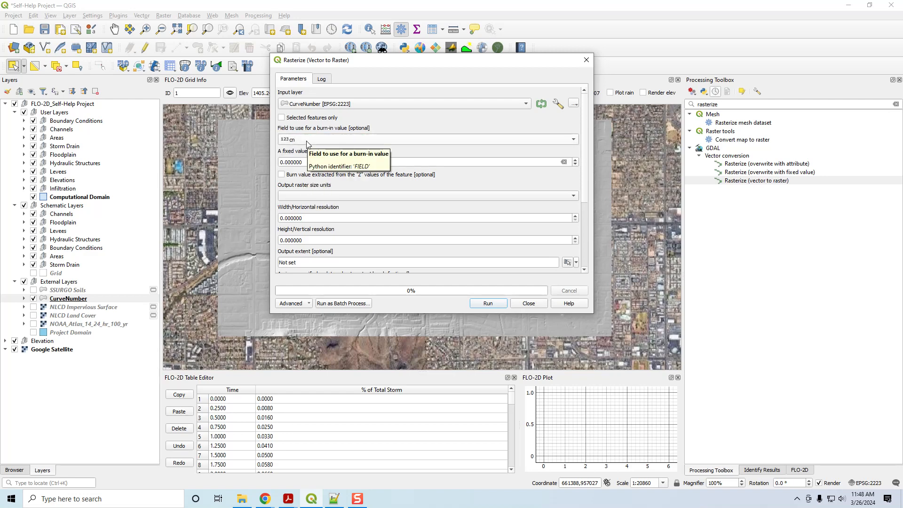
left_click(308, 141)
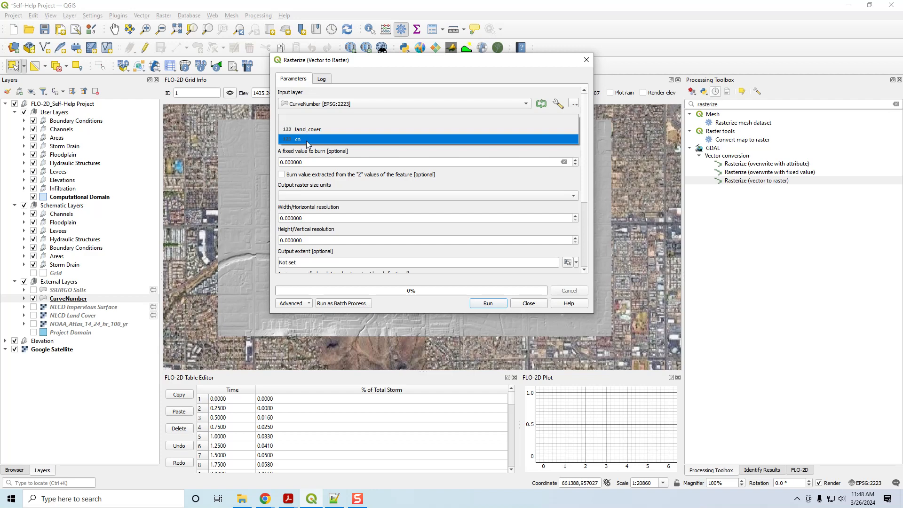
left_click(308, 139)
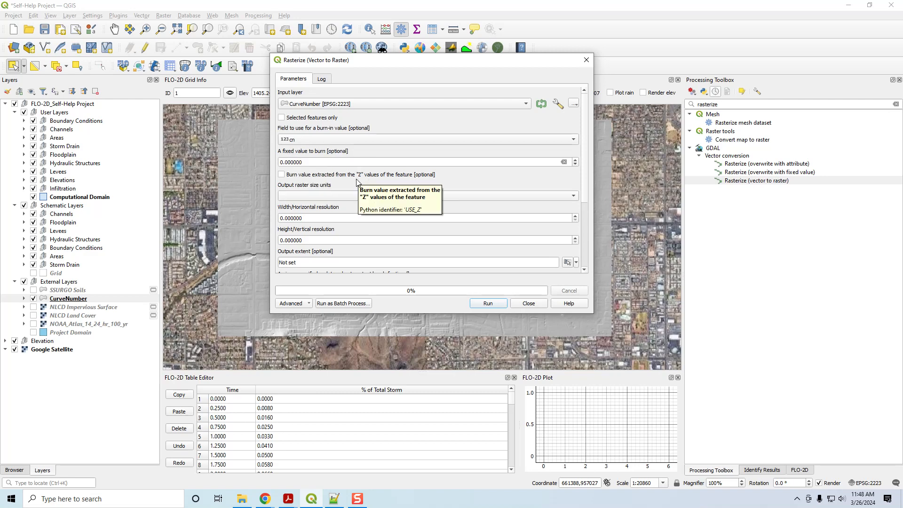
Set the output raster size units to Georeferenced units, with horizontal and vertical resolutions of 30.
left_click(302, 197)
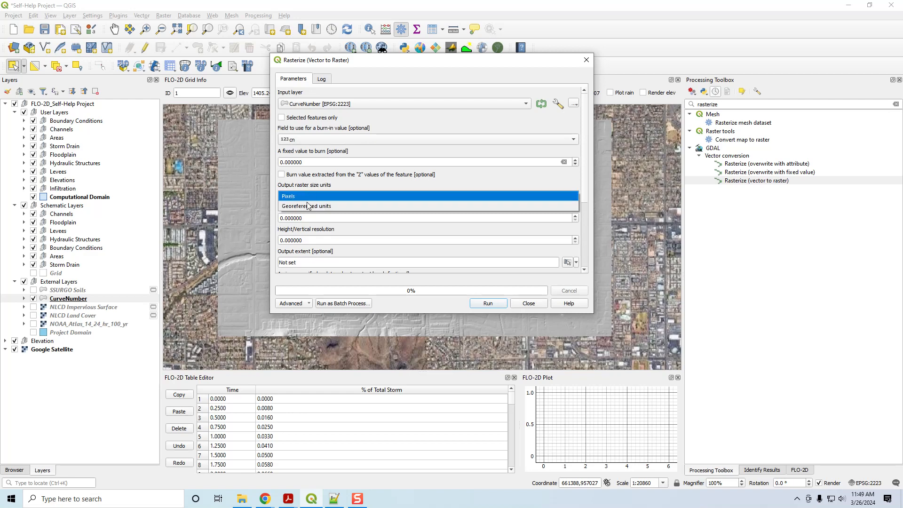
left_click(308, 205)
left_click_drag(308, 219, 271, 242)
type("3030")
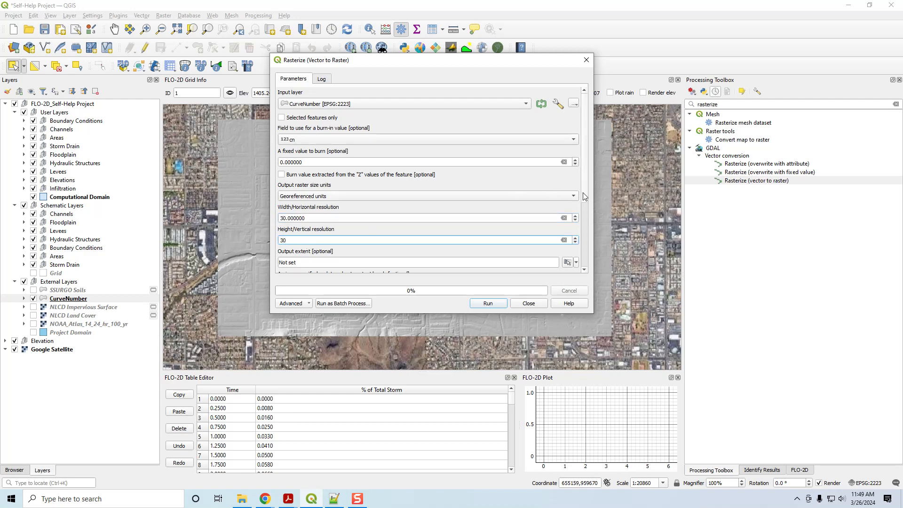
Calculate the raster's output extent from the Grid layer and assign -99999 as the nodata value.
scroll(584, 207, "down", 4)
scroll(585, 224, "down", 2)
left_click(299, 192)
left_click(570, 193)
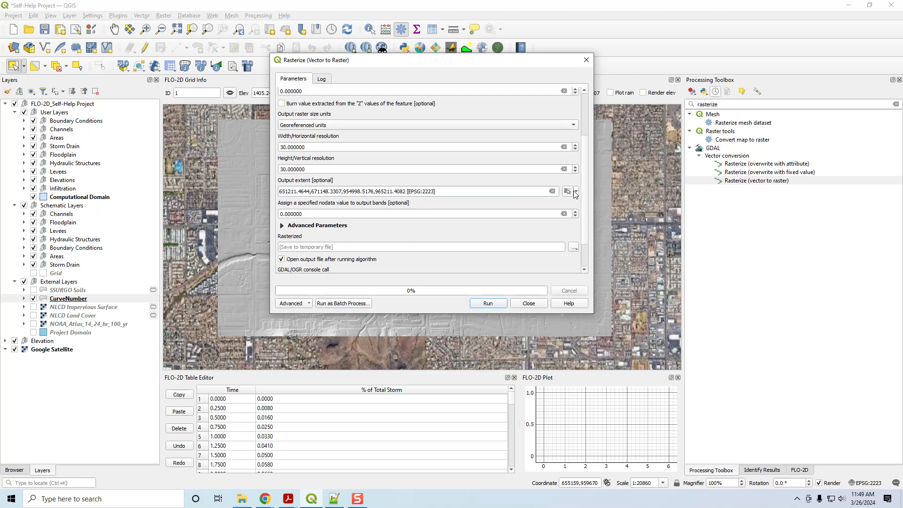
left_click(576, 194)
mouse_move(590, 205)
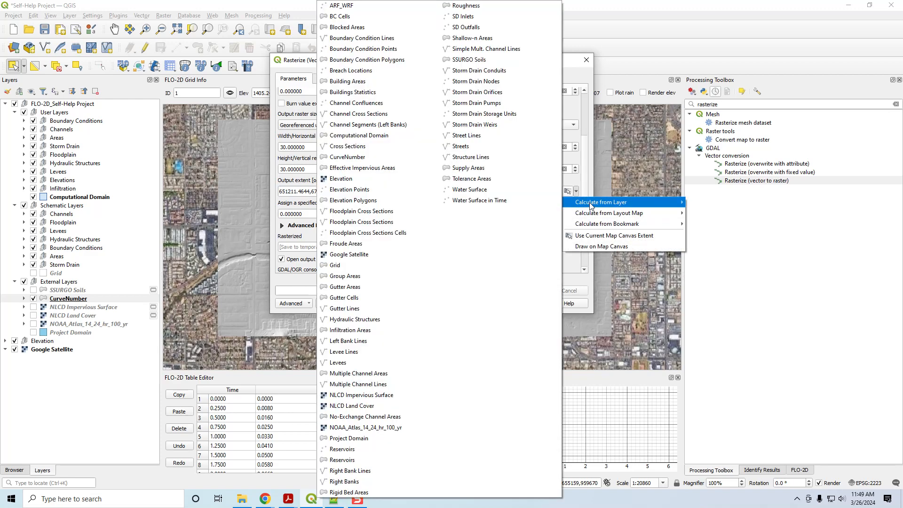
left_click(333, 265)
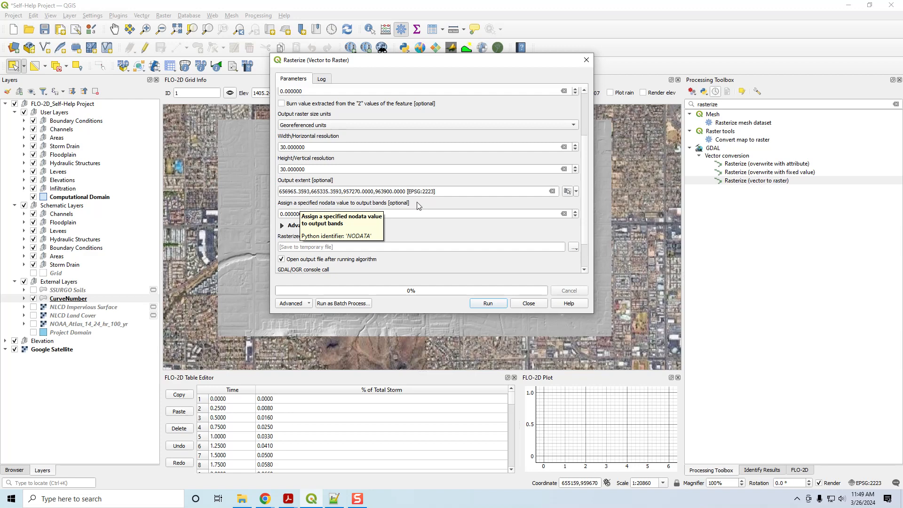
left_click_drag(315, 215, 287, 214)
type("-99999")
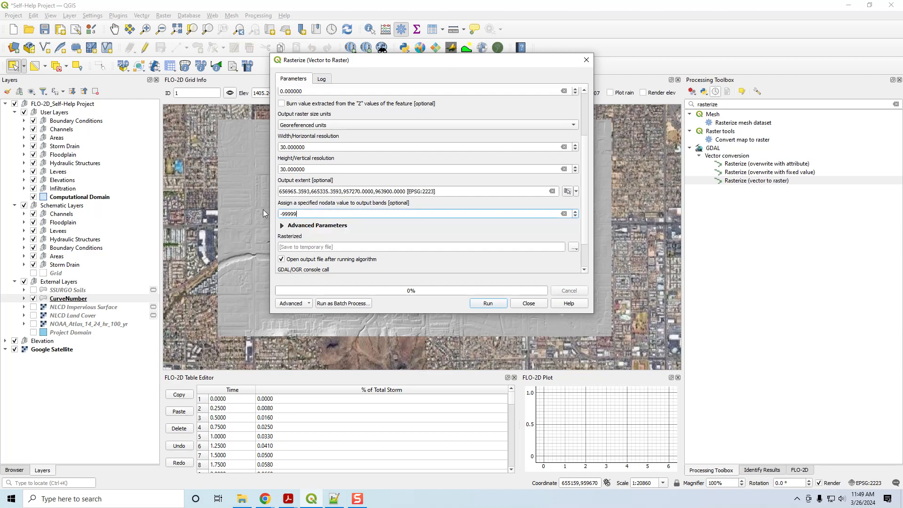
Set the rasterized output to save as CN Raster.tif in the QGIS Lesson 1 Hydrology folder.
left_click(574, 247)
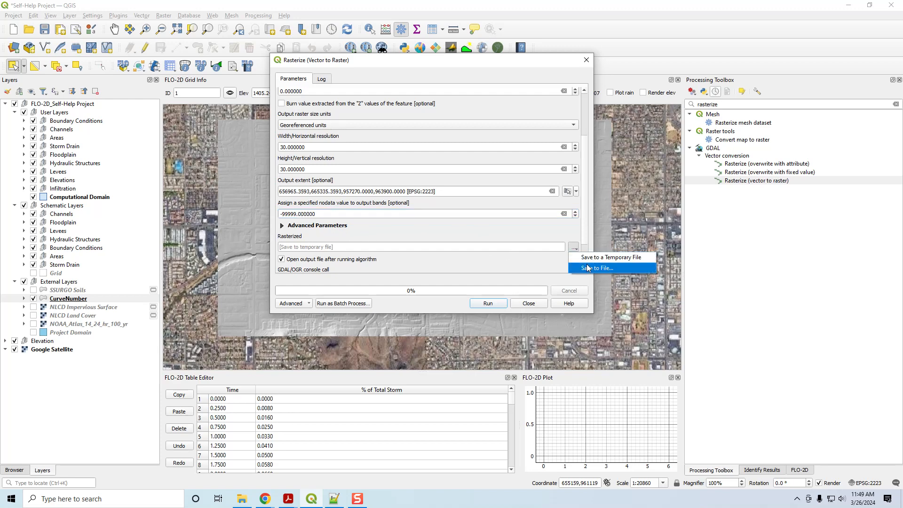
left_click(607, 266)
left_click(430, 133)
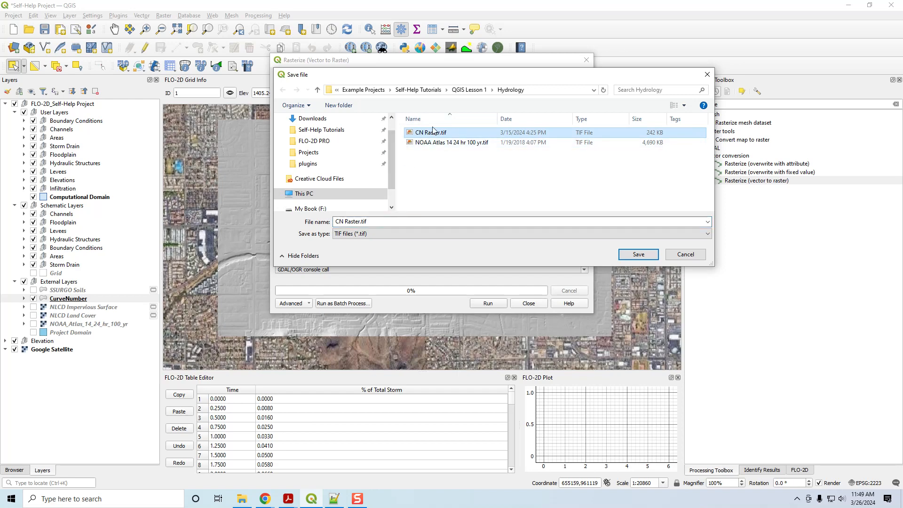
left_click(630, 257)
left_click(466, 246)
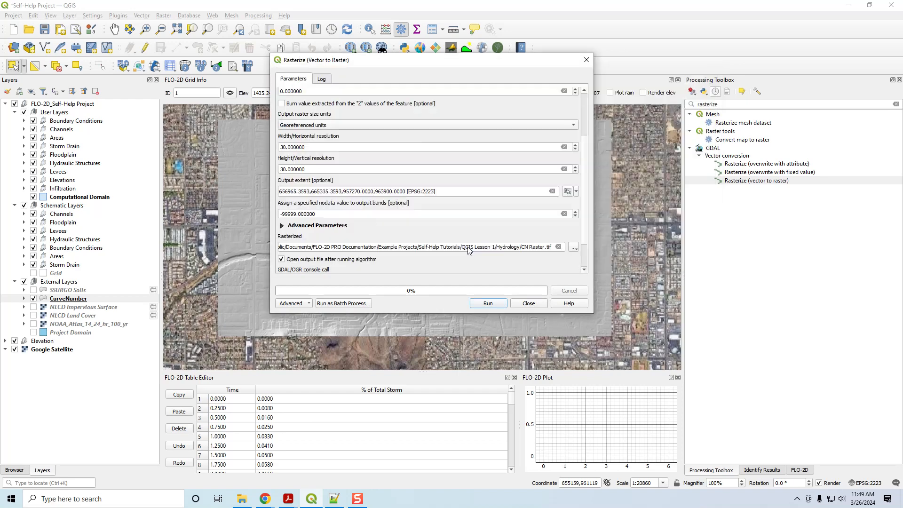
Run the rasterization of the CurveNumber layer and close the Rasterize dialog.
scroll(587, 239, "down", 2)
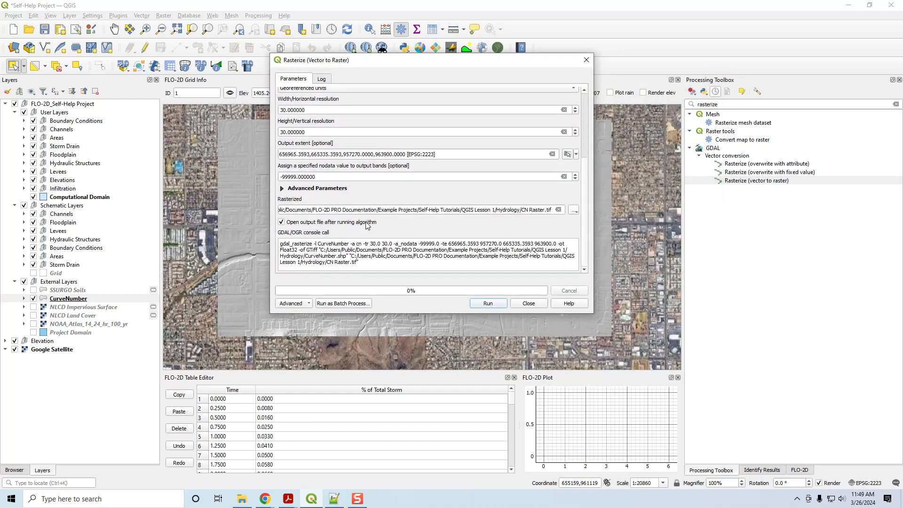
left_click(485, 303)
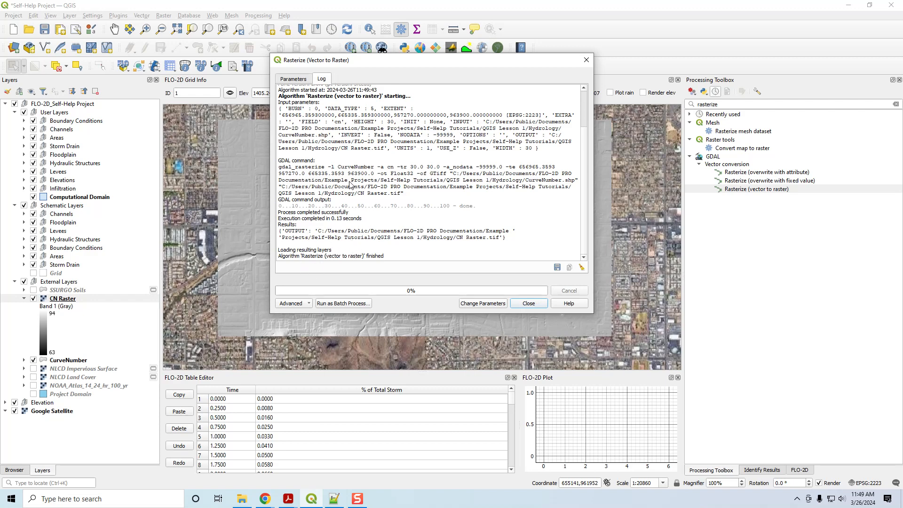
left_click(522, 303)
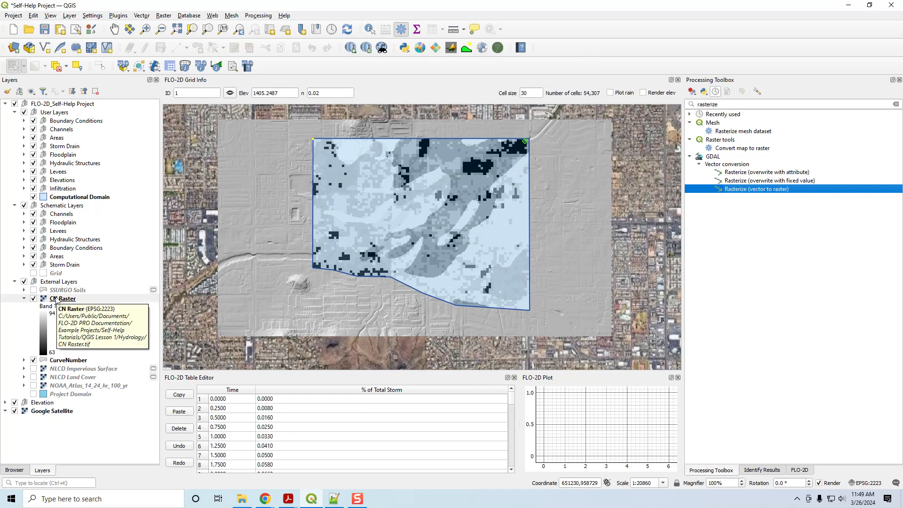
Toggle the CN Raster layer's visibility to compare it with the CurveNumber polygons beneath it.
left_click(34, 299)
left_click(34, 298)
left_click(33, 299)
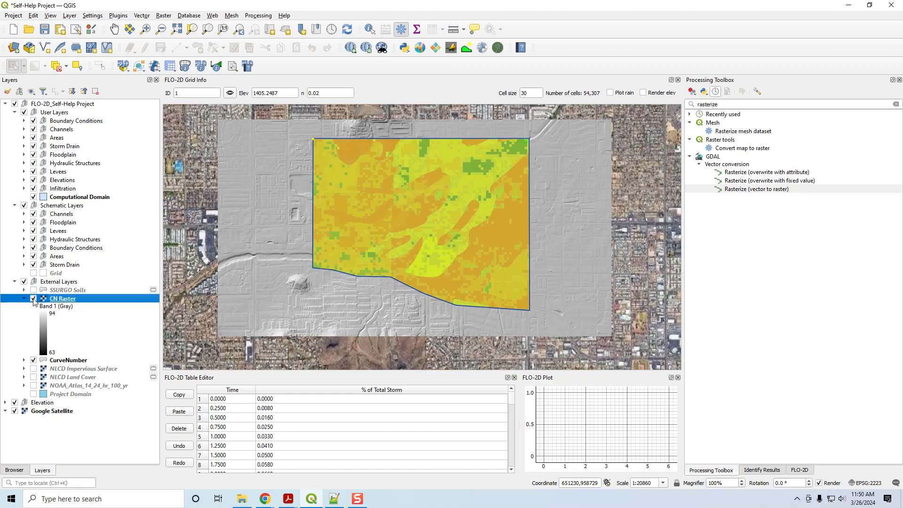
left_click(33, 299)
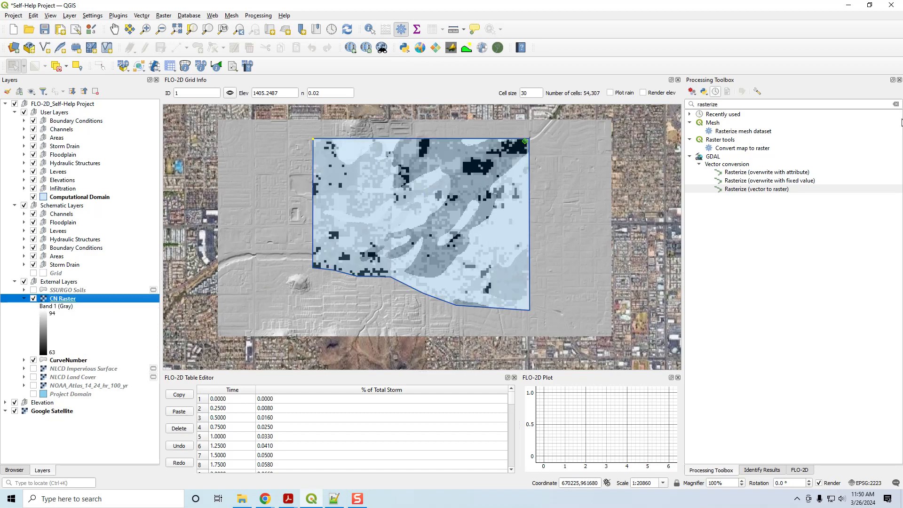
Calculate the grid's SCS curve numbers from the CN Raster layer, with a source NODATA value of -9999.
left_click(801, 470)
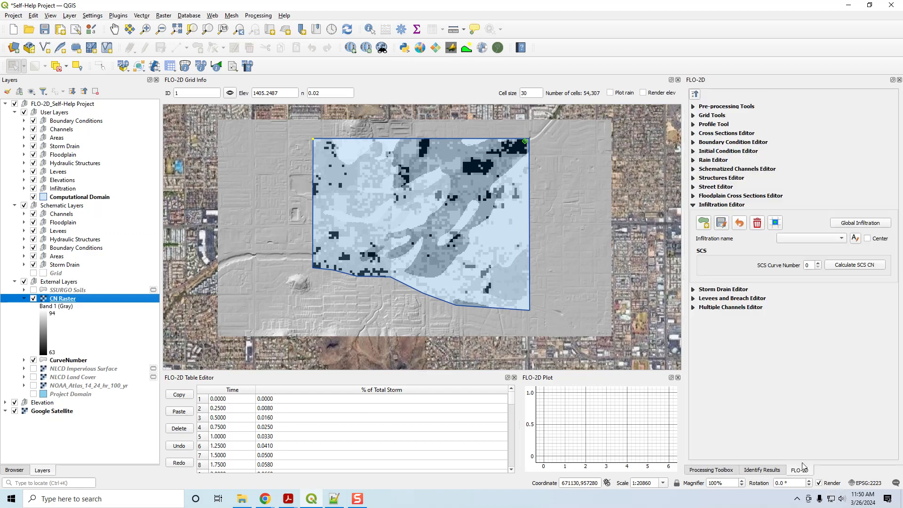
left_click(854, 265)
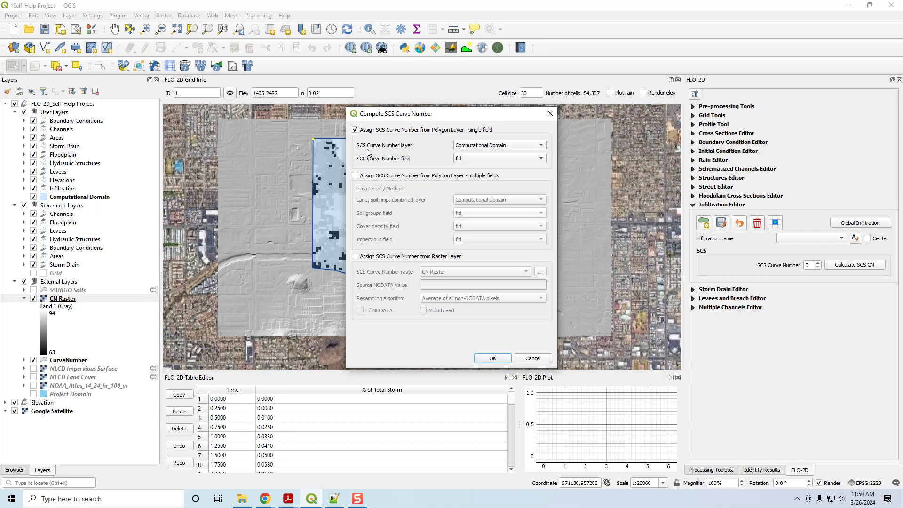
left_click(356, 257)
left_click(447, 287)
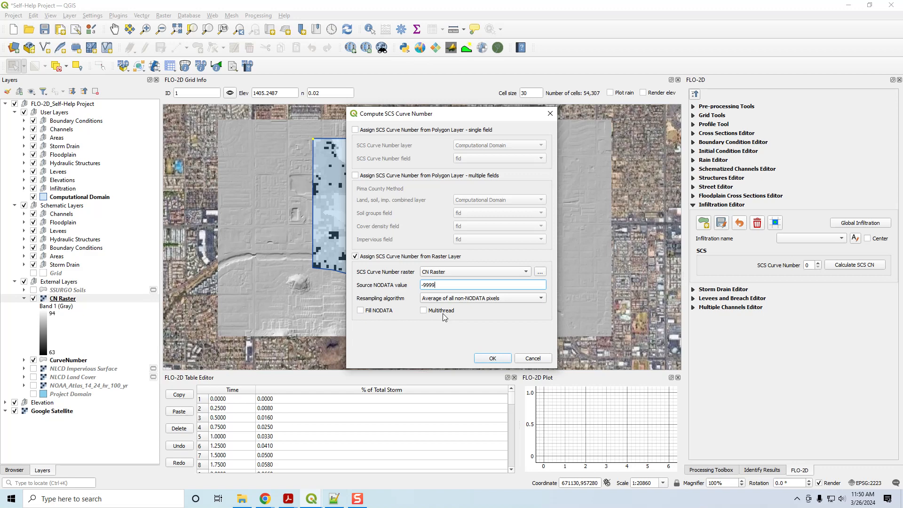
left_click(492, 358)
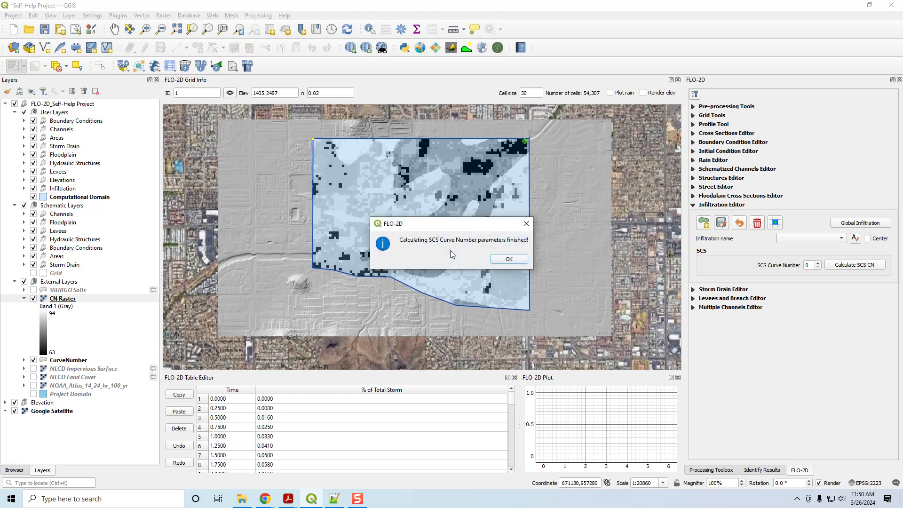
left_click(513, 259)
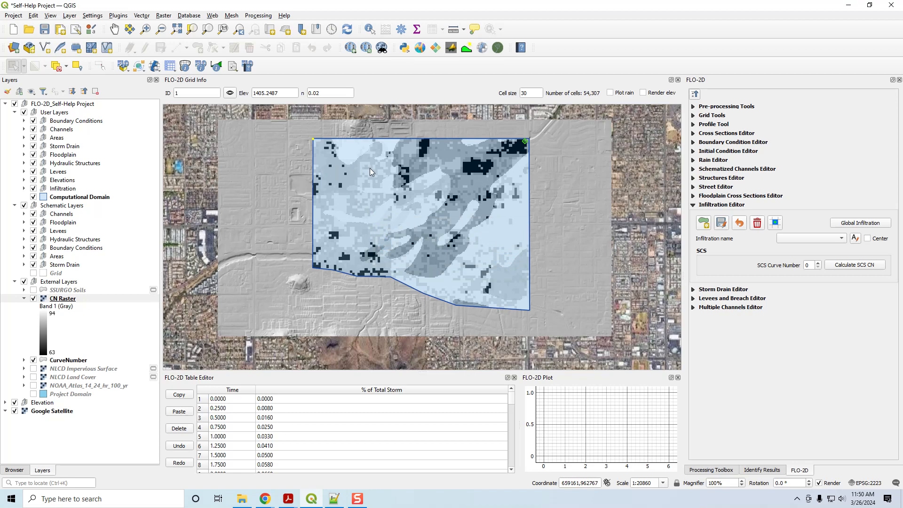
Hide the CN Raster and CurveNumber layers on the map.
left_click(34, 301)
left_click(33, 298)
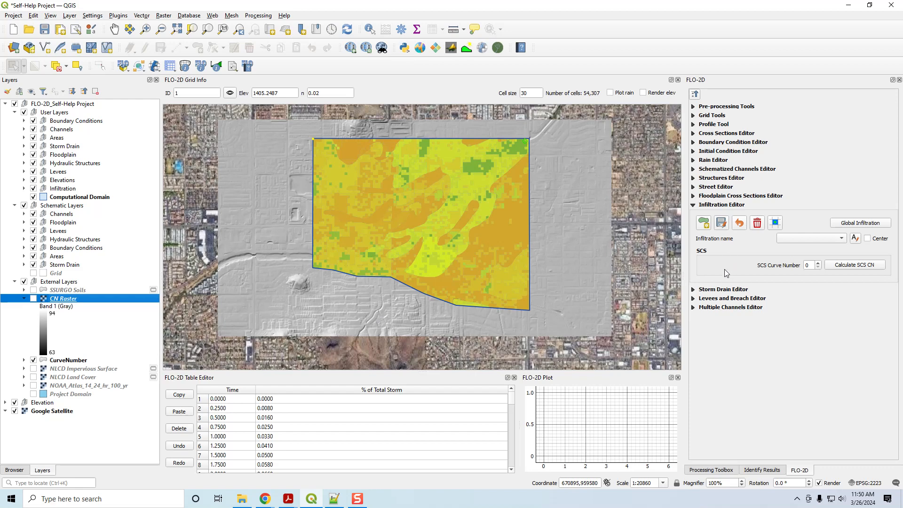
left_click(33, 360)
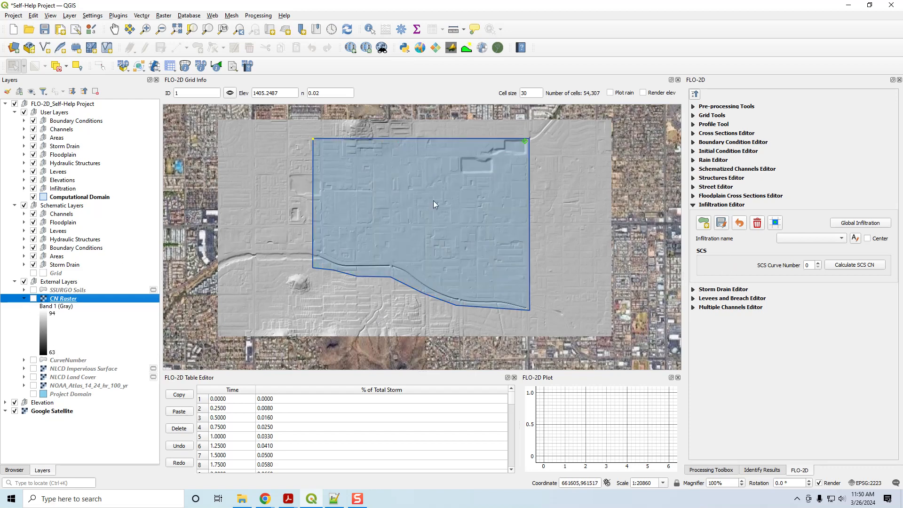